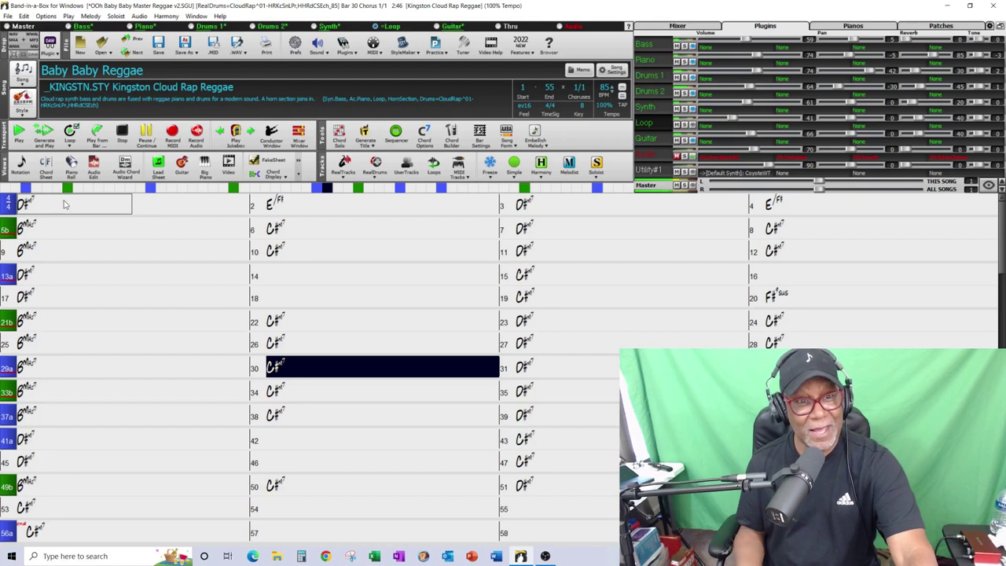
Step: Stop the song, play its opening bars from bar 1, and stop playback again
click(122, 133)
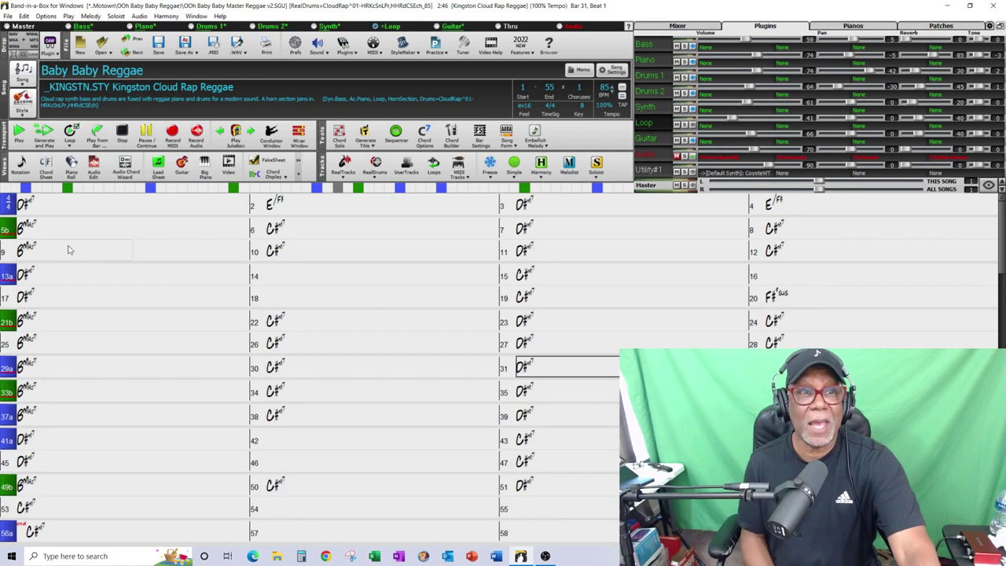
click(64, 210)
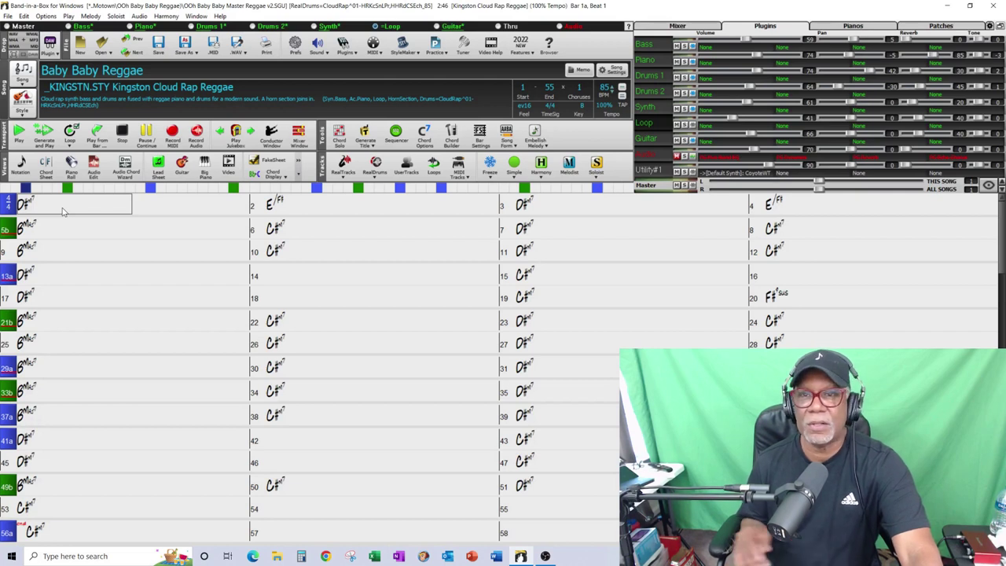
key(space)
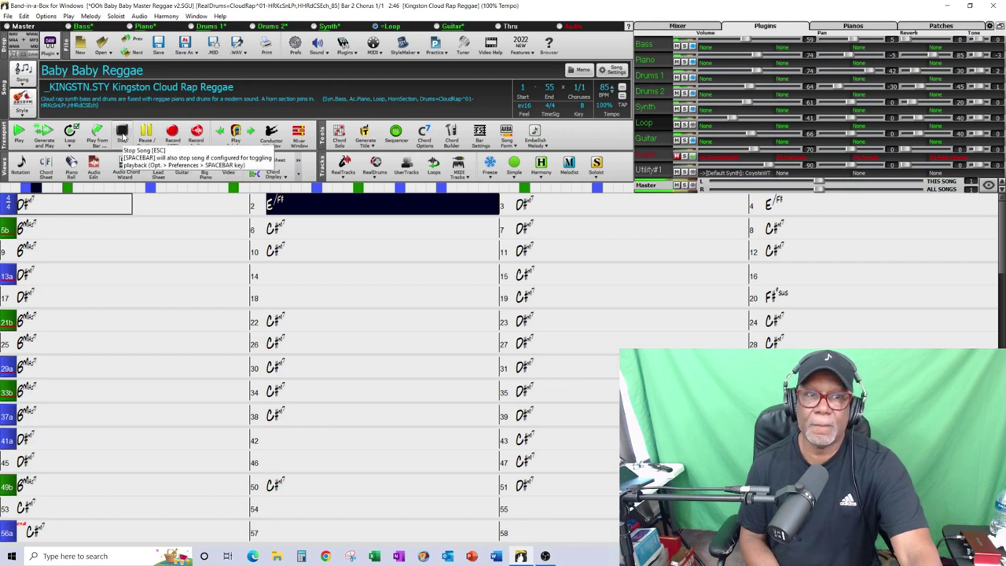
click(122, 134)
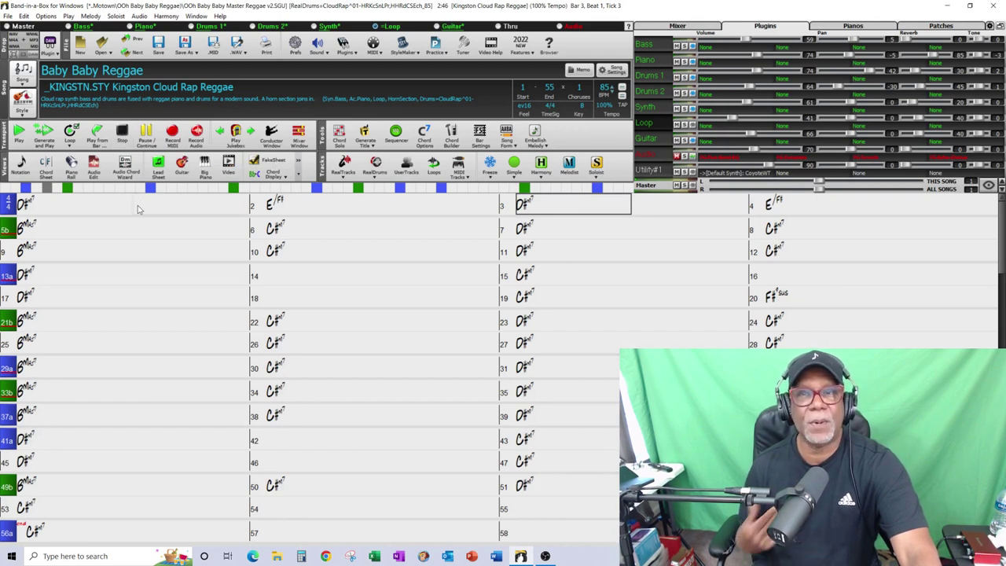
Step: Review the instrument volume changes in the bar settings of bar 5 and close them without changes
click(75, 230)
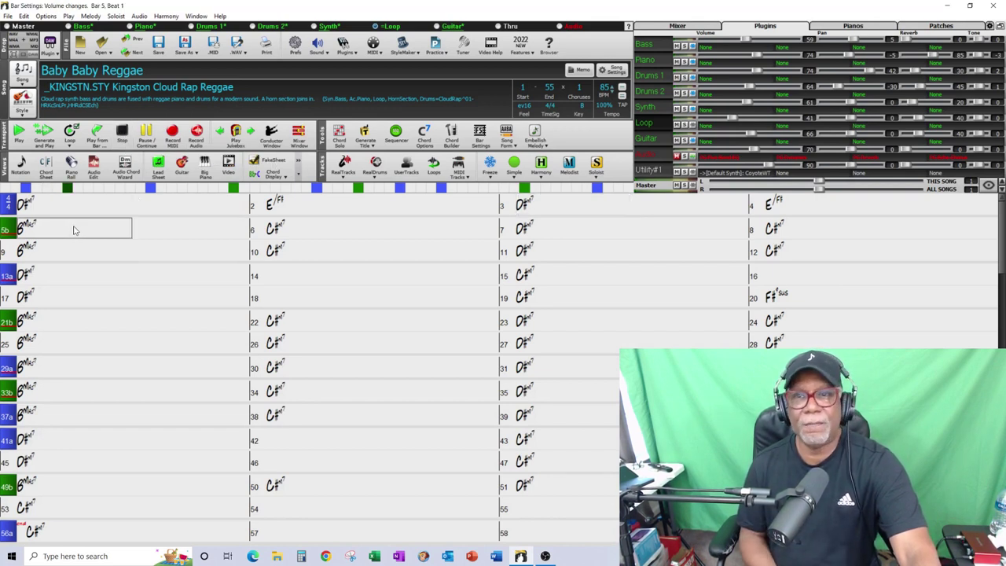
right_click(74, 230)
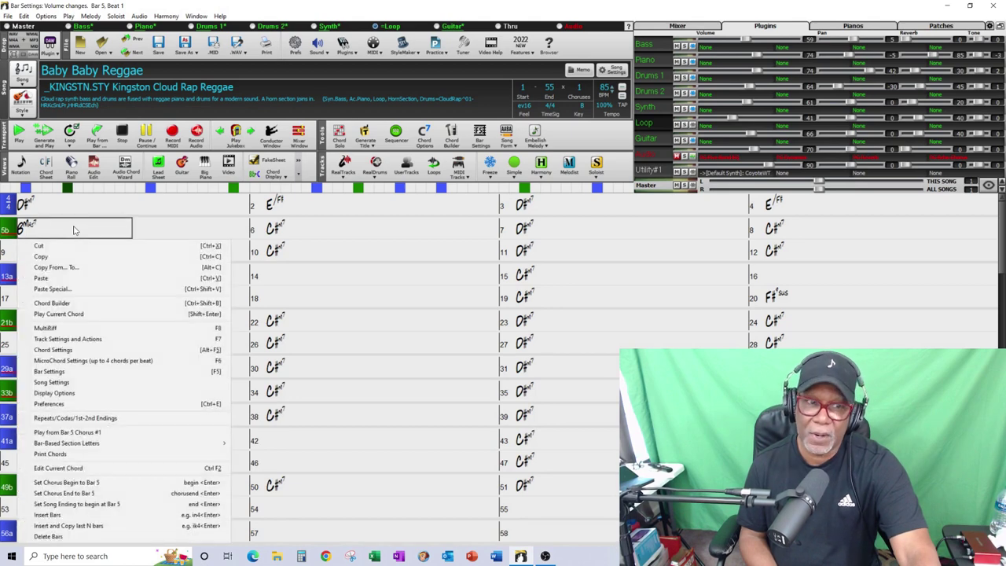
click(67, 372)
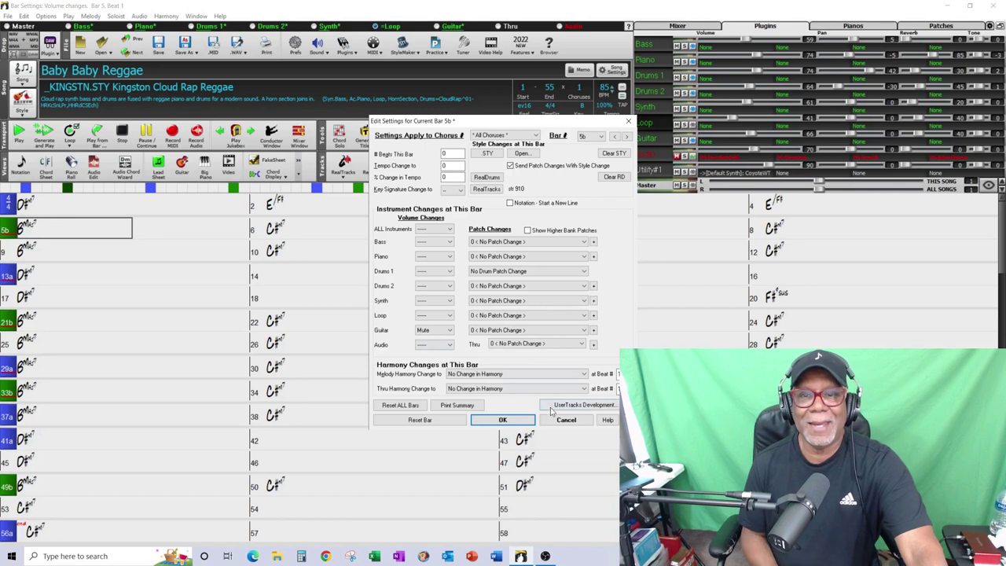
click(572, 420)
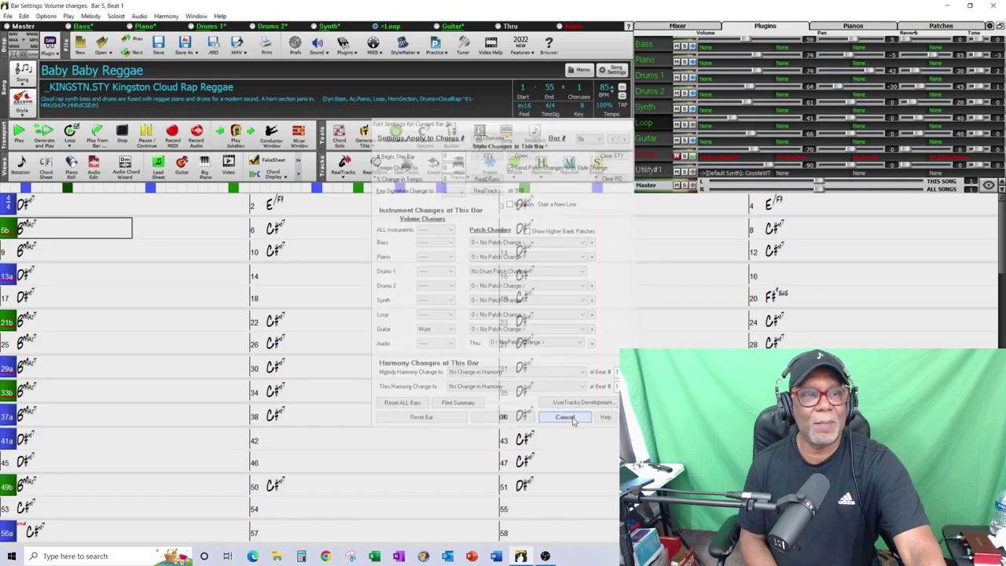
Step: Set the Guitar volume change to Back to Normal in the bar settings of bar 29
click(57, 373)
right_click(56, 373)
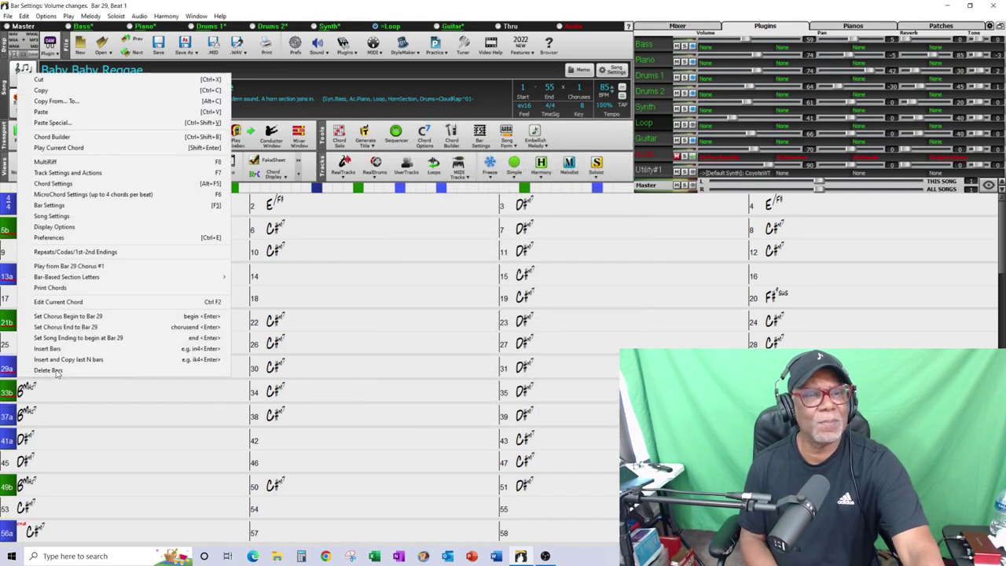
click(82, 210)
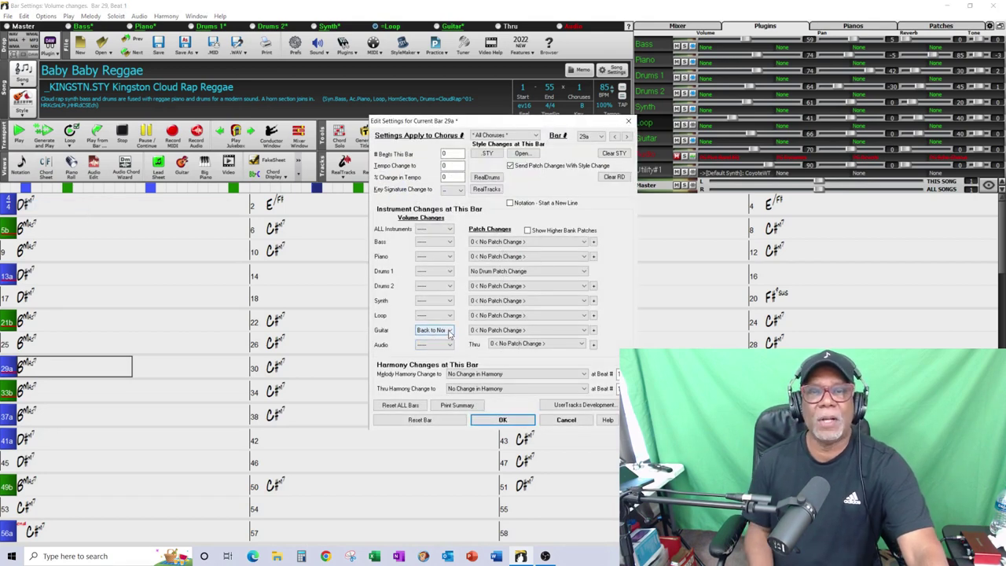
click(449, 331)
click(437, 351)
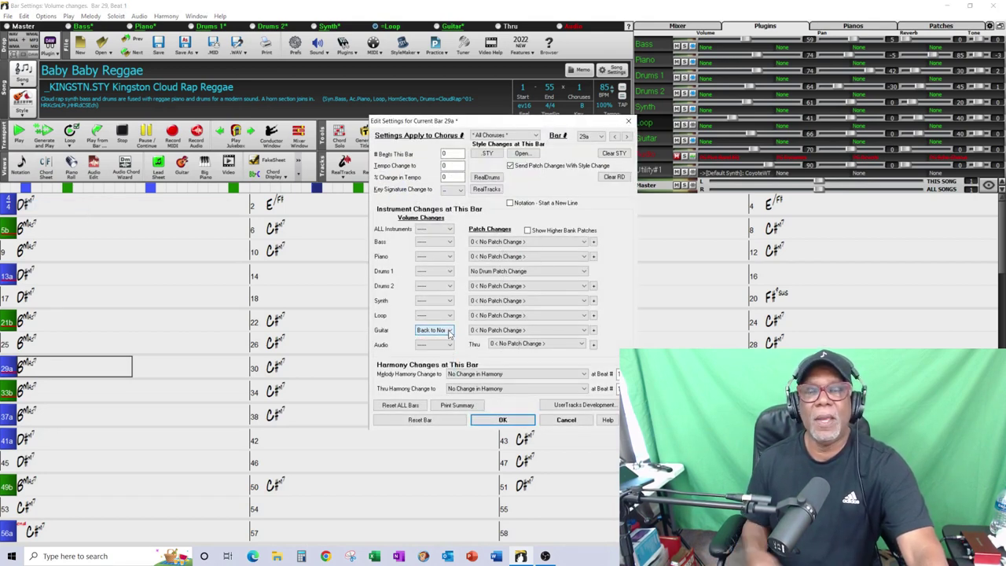
click(501, 421)
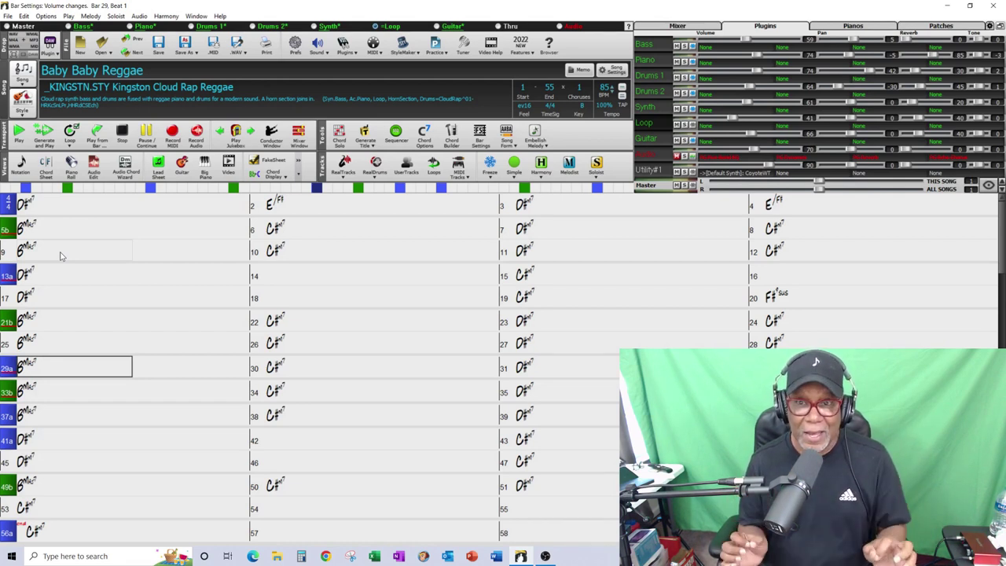
Step: Play the song from bar 1 and audition the Synth track soloed in the intro and after bar 13, restoring the full mix
click(65, 209)
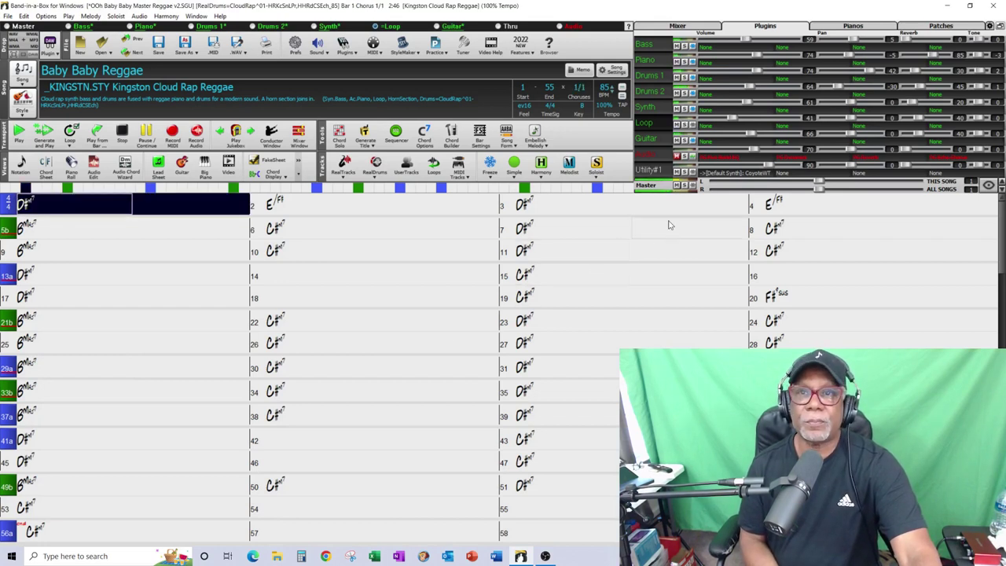
click(684, 109)
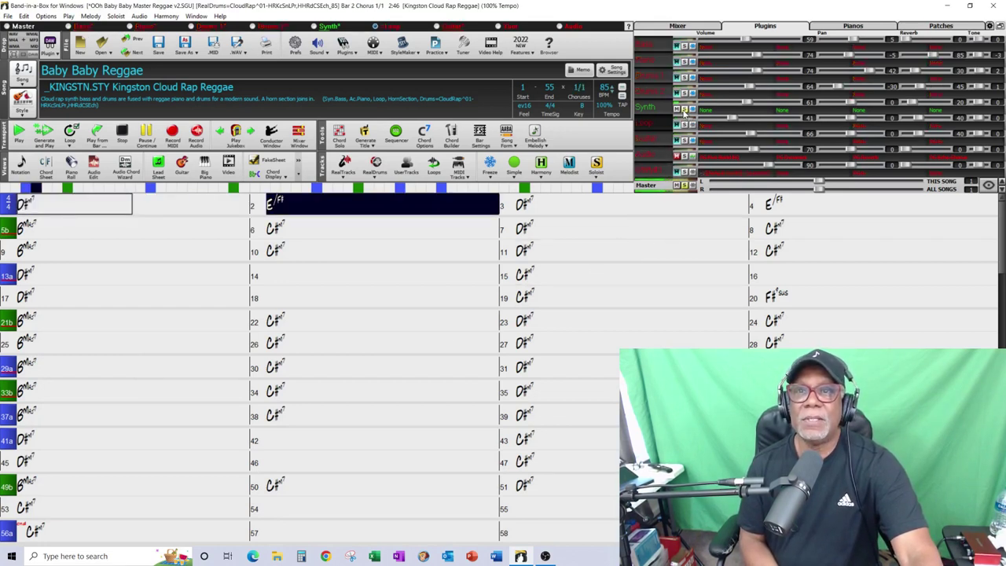
click(684, 110)
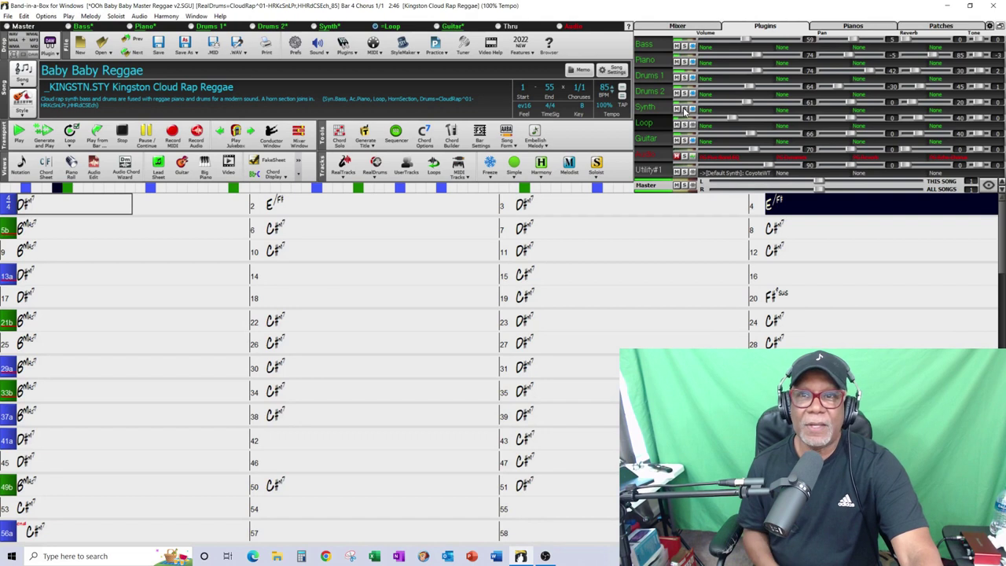
click(684, 110)
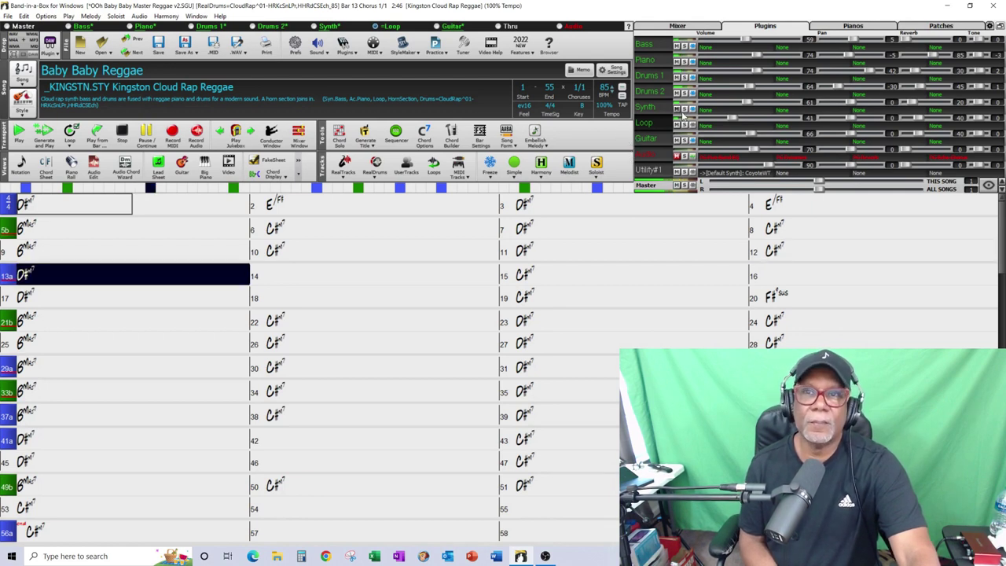
click(685, 109)
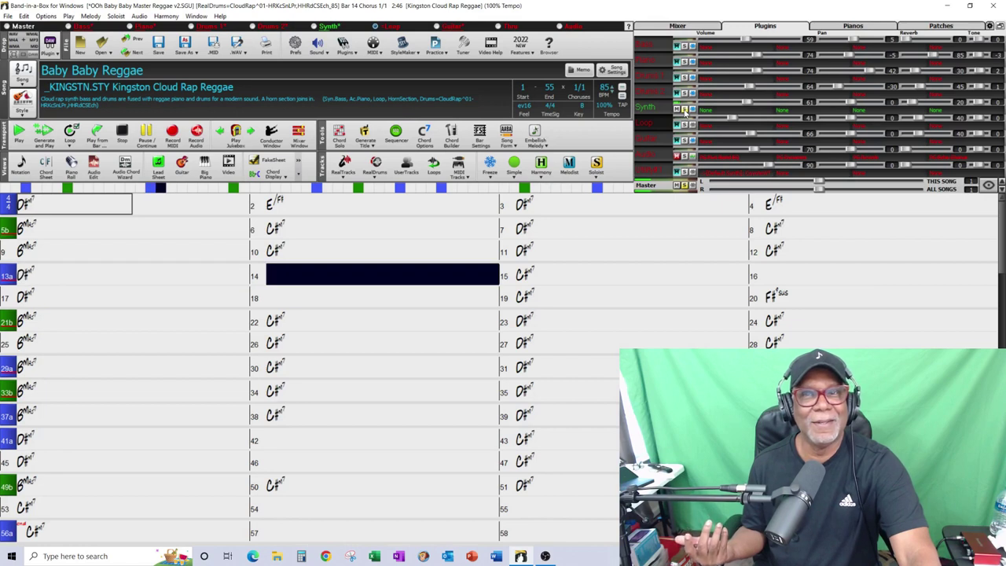
click(685, 113)
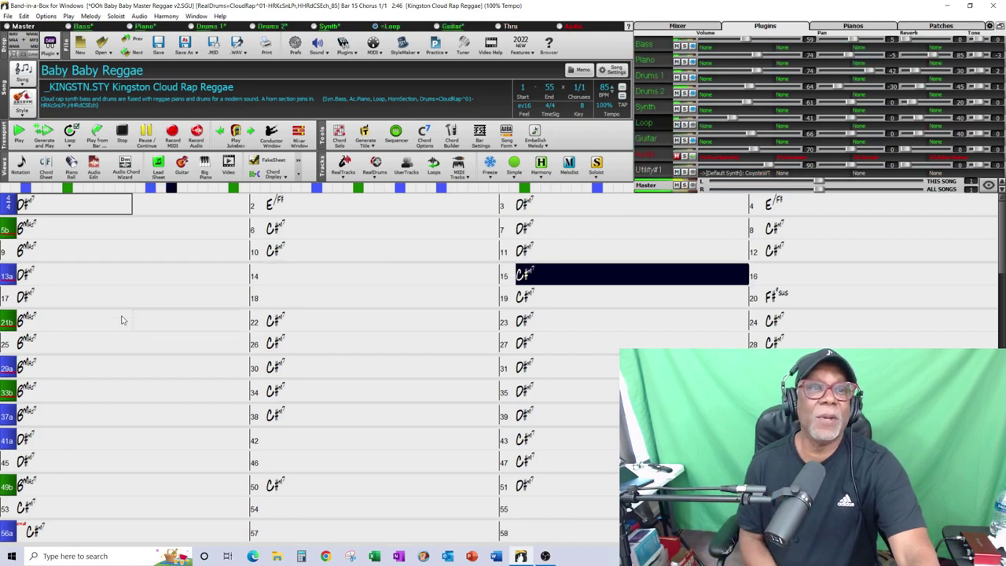
Step: Audition the section from bar 21 by briefly soloing the Loop track and the Synth track, restoring the full mix
click(94, 326)
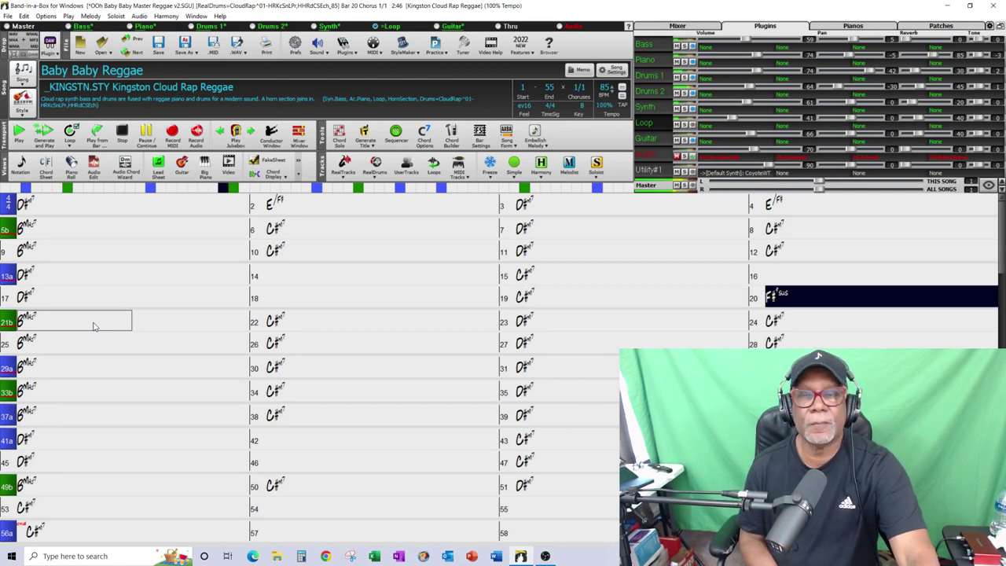
click(684, 126)
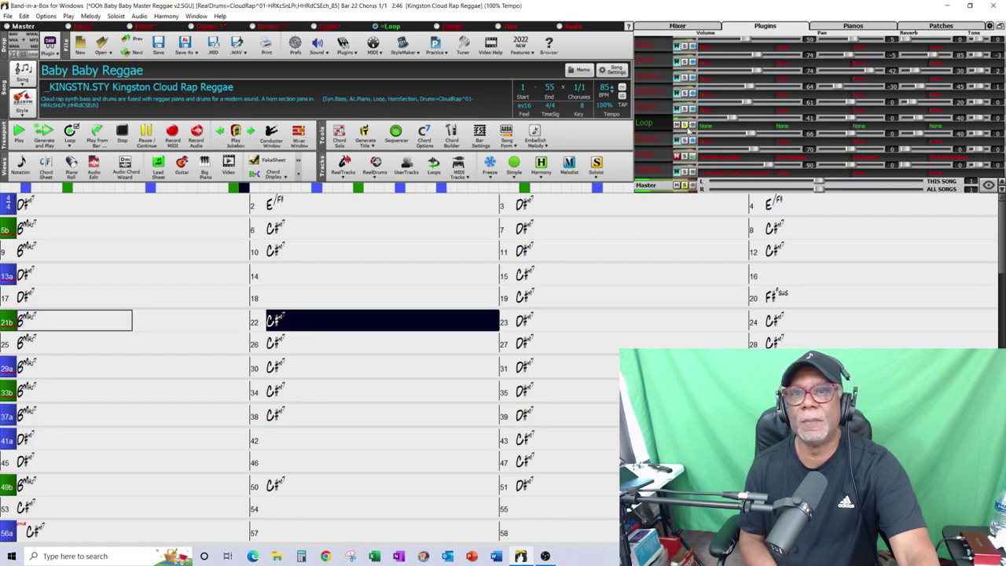
click(684, 126)
click(684, 110)
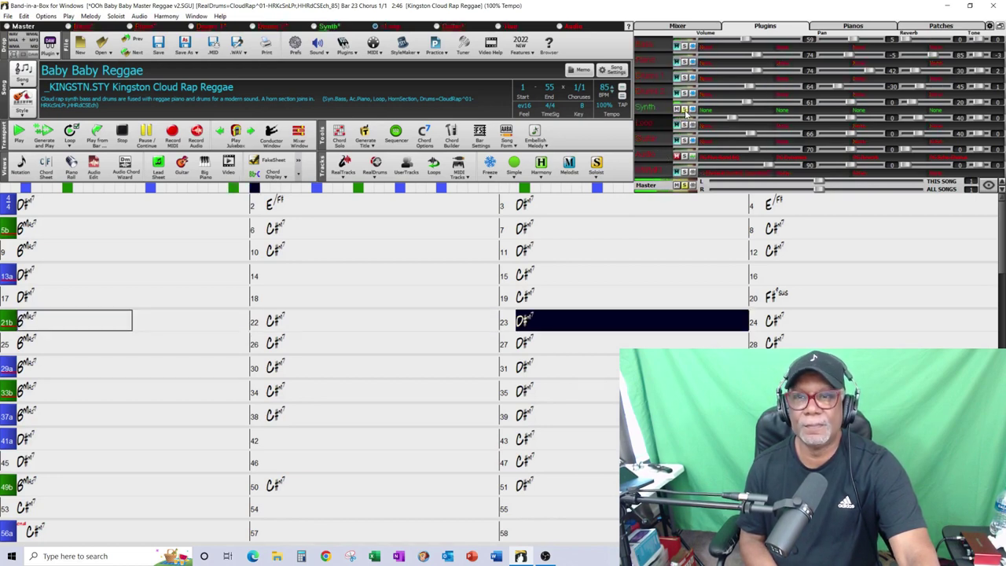
click(685, 110)
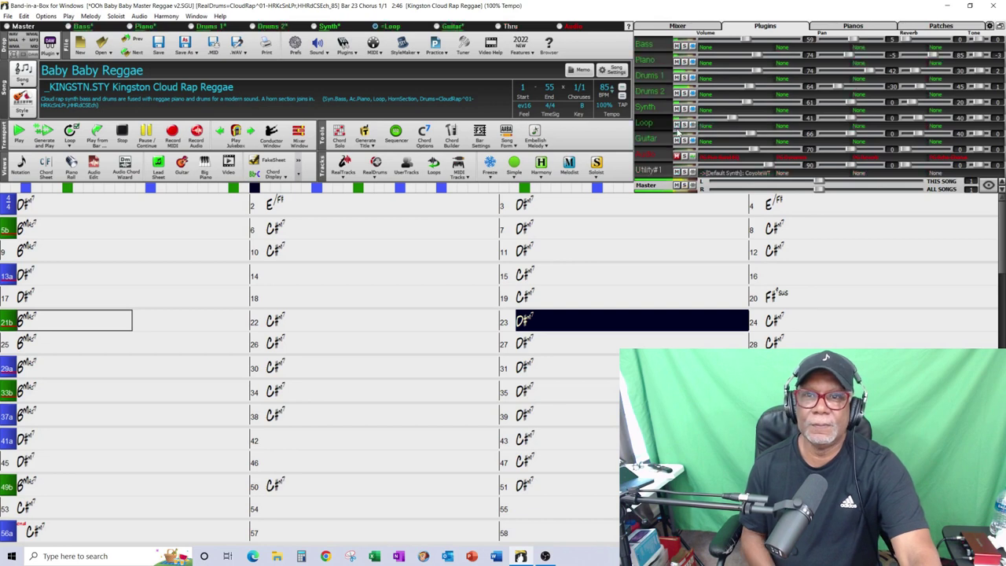
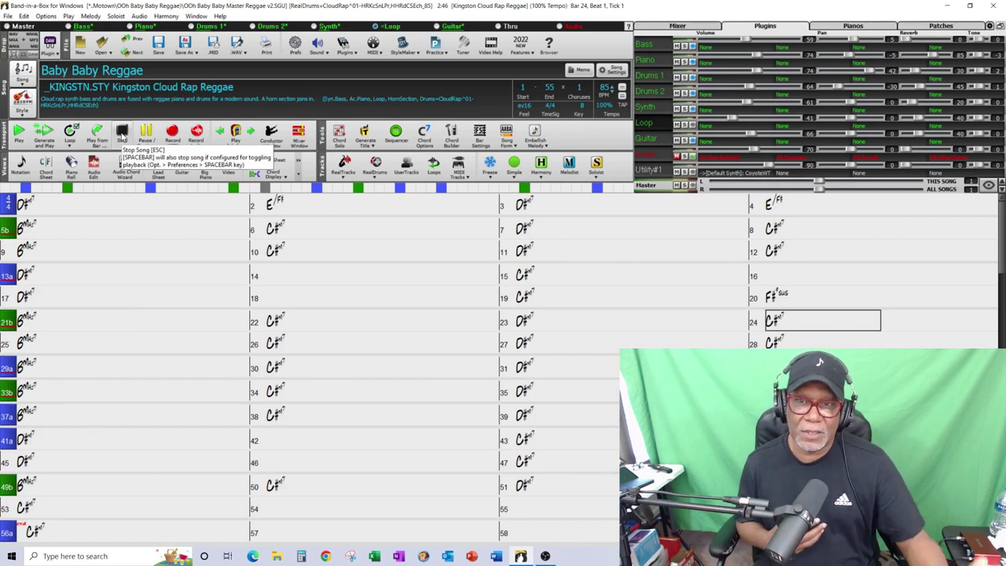
click(72, 326)
right_click(72, 326)
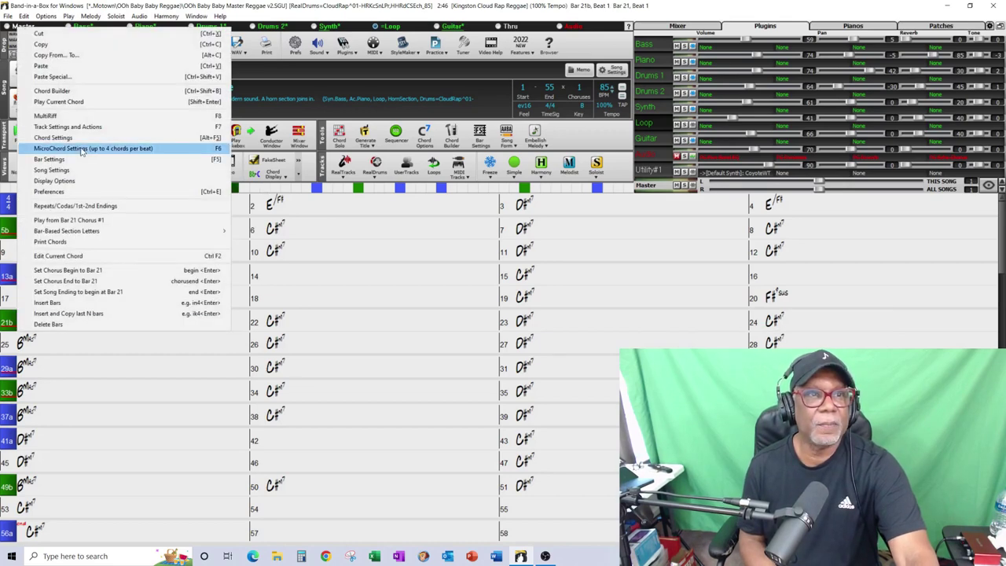
click(135, 347)
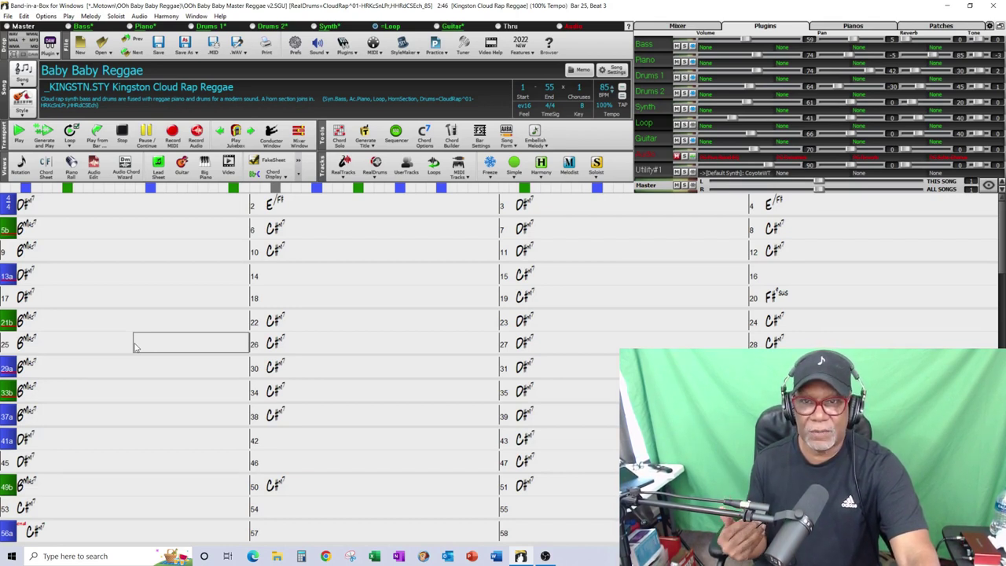
Step: Examine the RealTracks change on the Strings track at bar 5 and cancel out of the bar settings
click(69, 234)
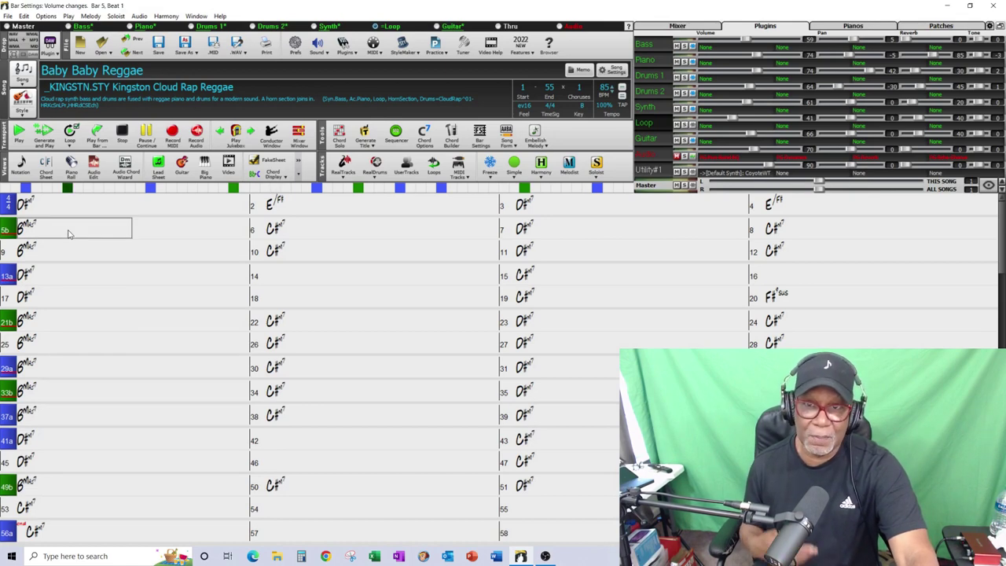
right_click(68, 234)
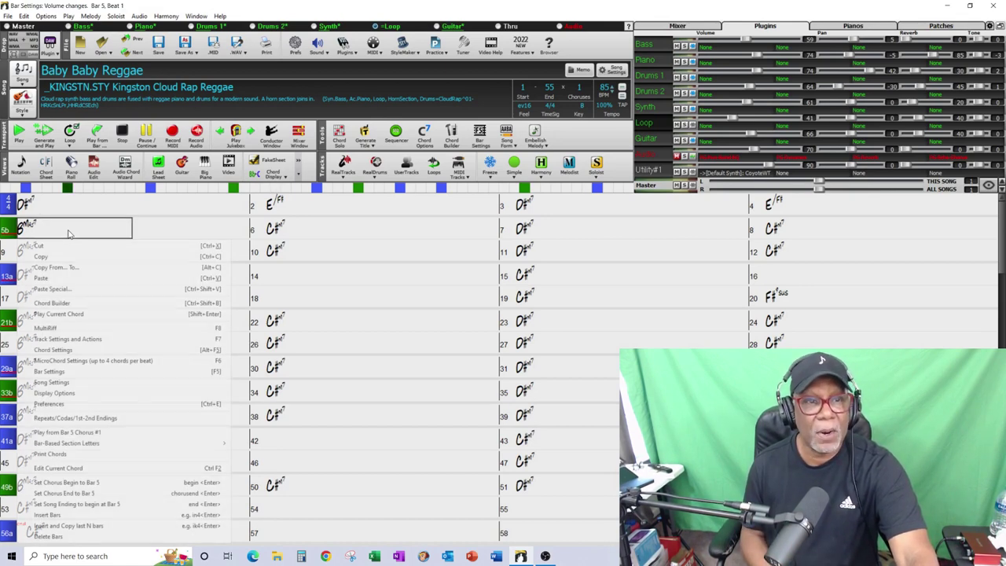
click(71, 377)
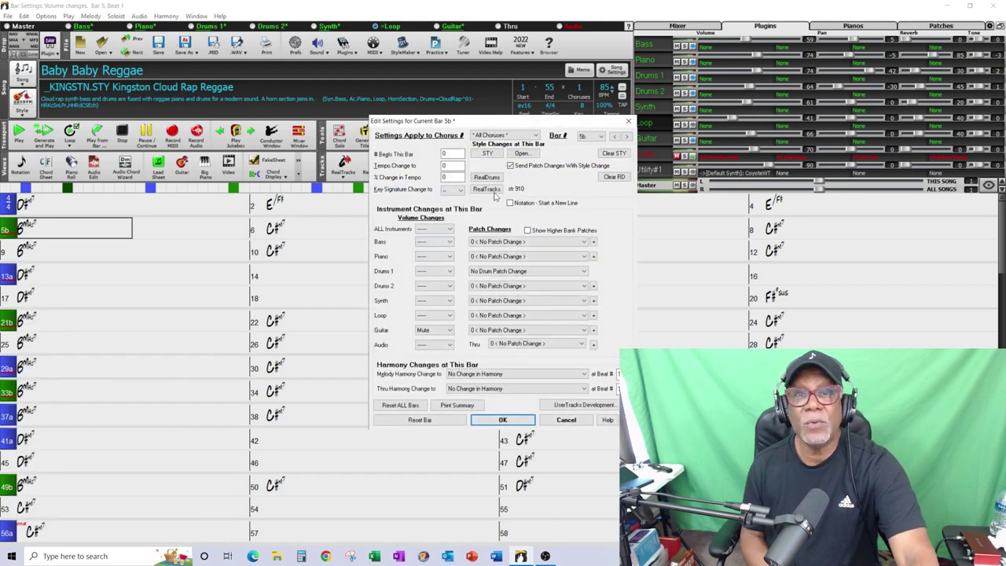
click(490, 190)
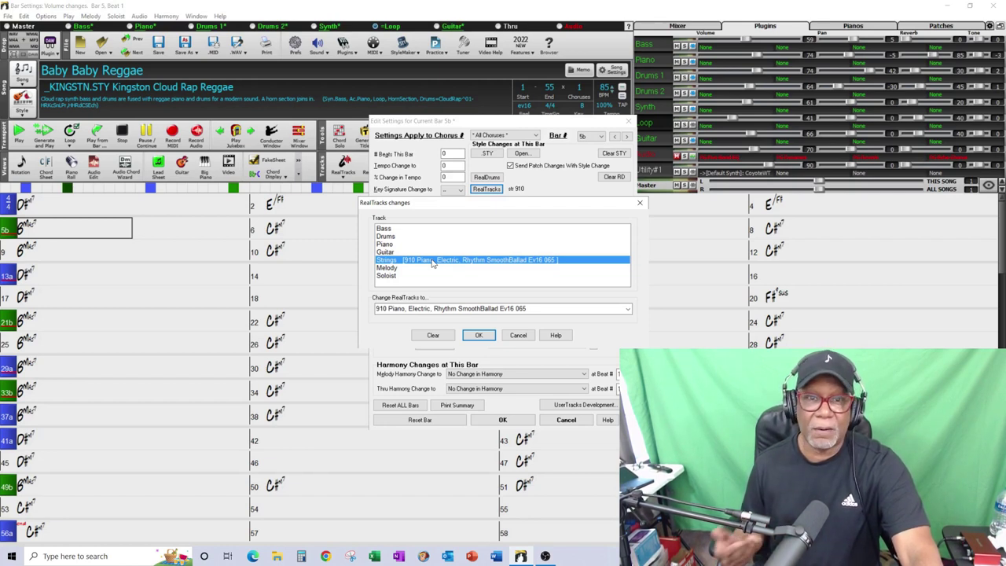
click(518, 335)
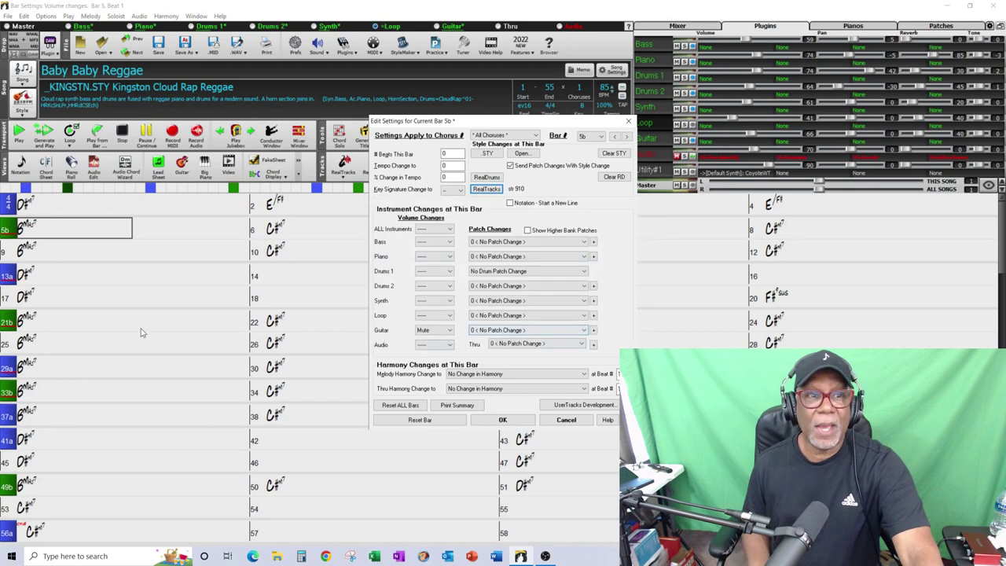
click(566, 421)
Step: Examine the RealTracks change on the Strings track at bar 13 and cancel out of the bar settings
click(71, 281)
right_click(69, 278)
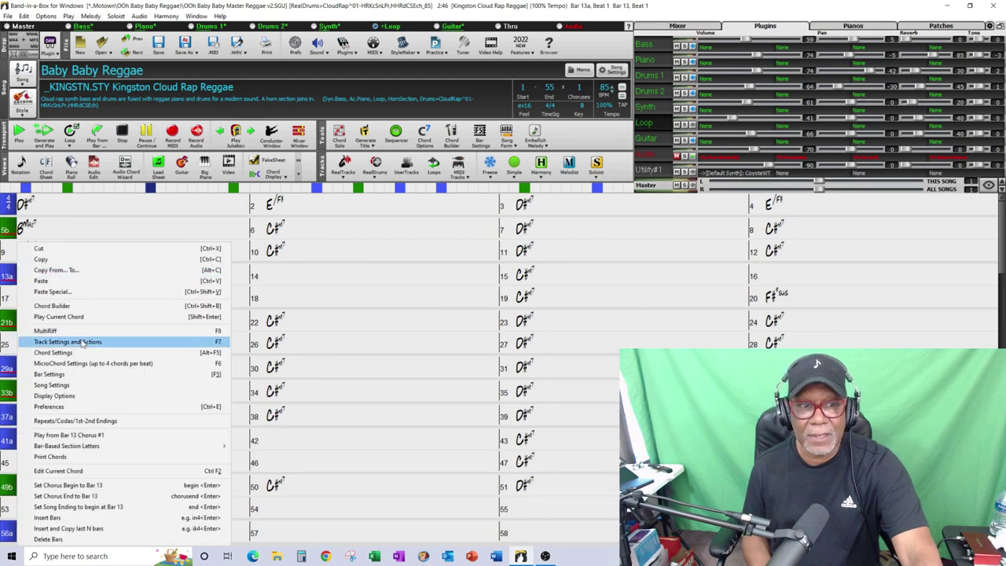
click(88, 379)
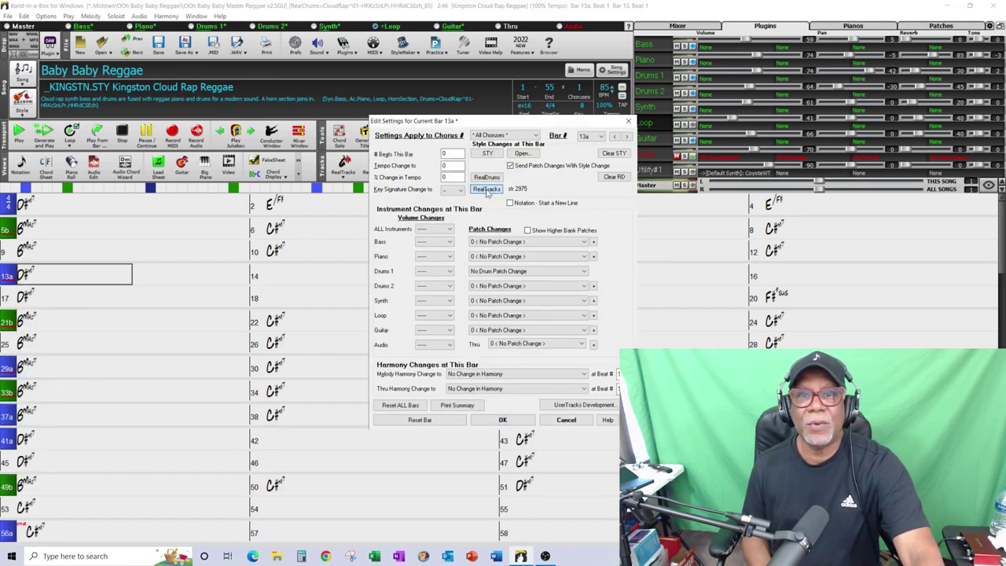
click(487, 191)
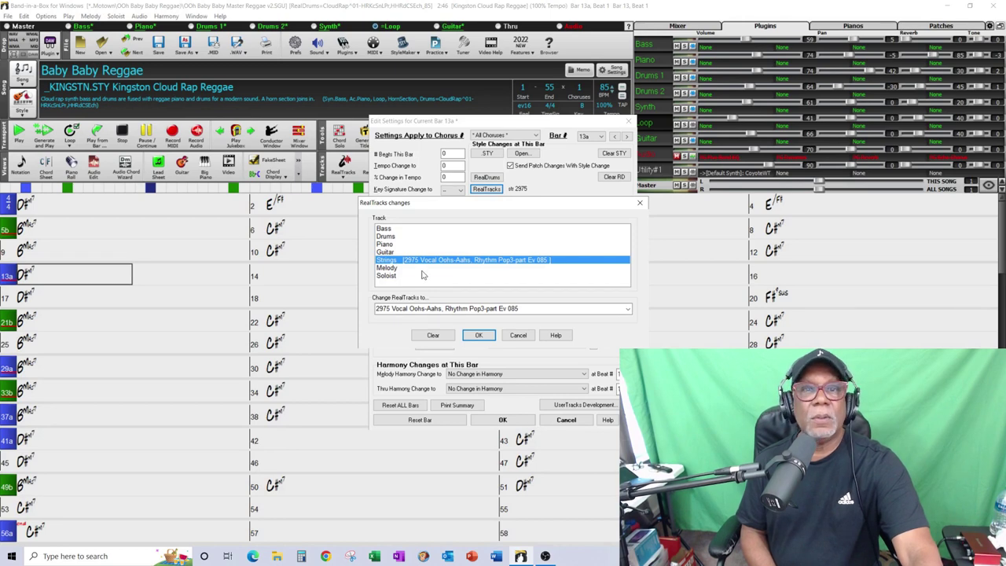
click(518, 335)
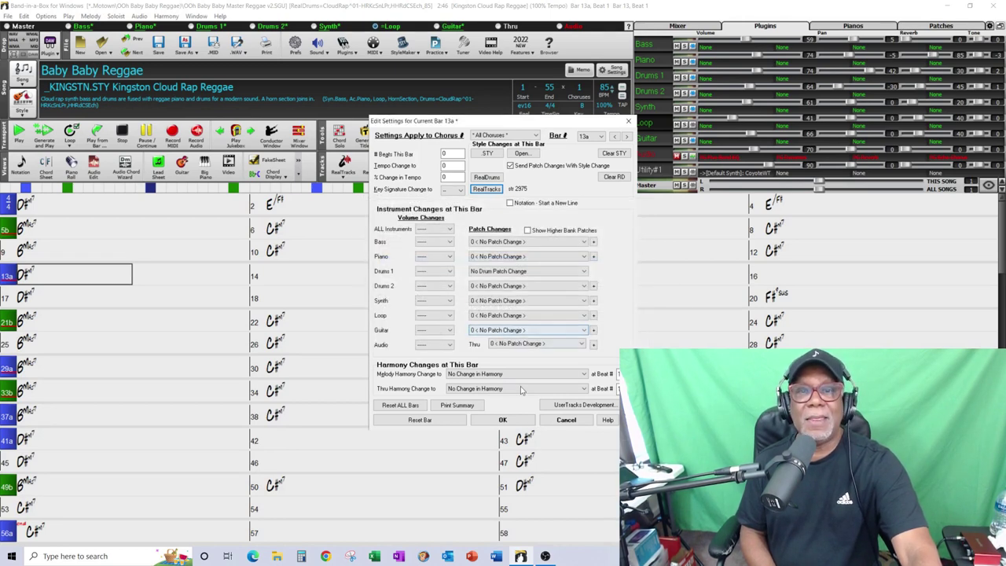
click(562, 420)
Step: Examine the RealTracks change on the Strings track at bar 21 and cancel out of the bar settings
click(72, 327)
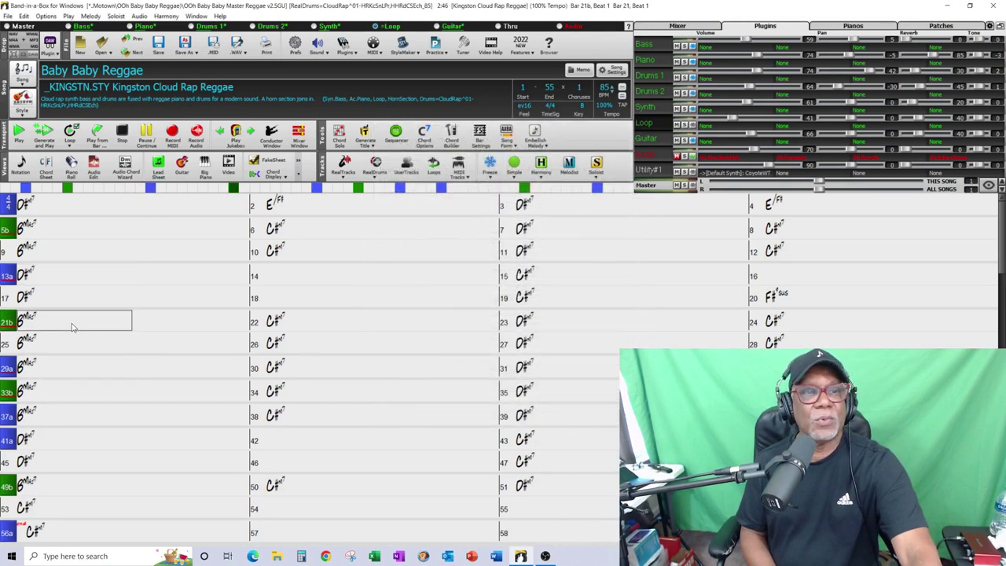
right_click(72, 327)
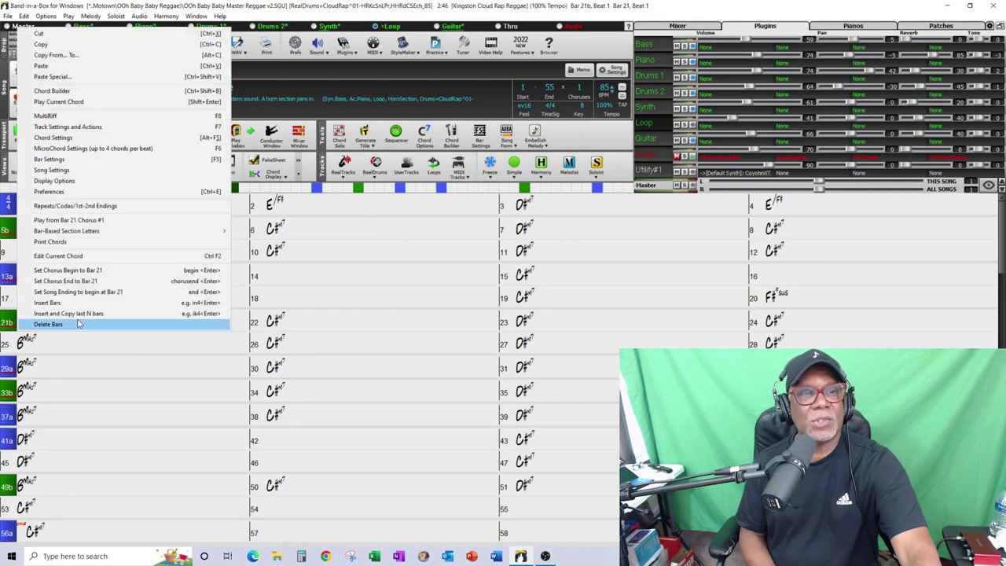
click(95, 162)
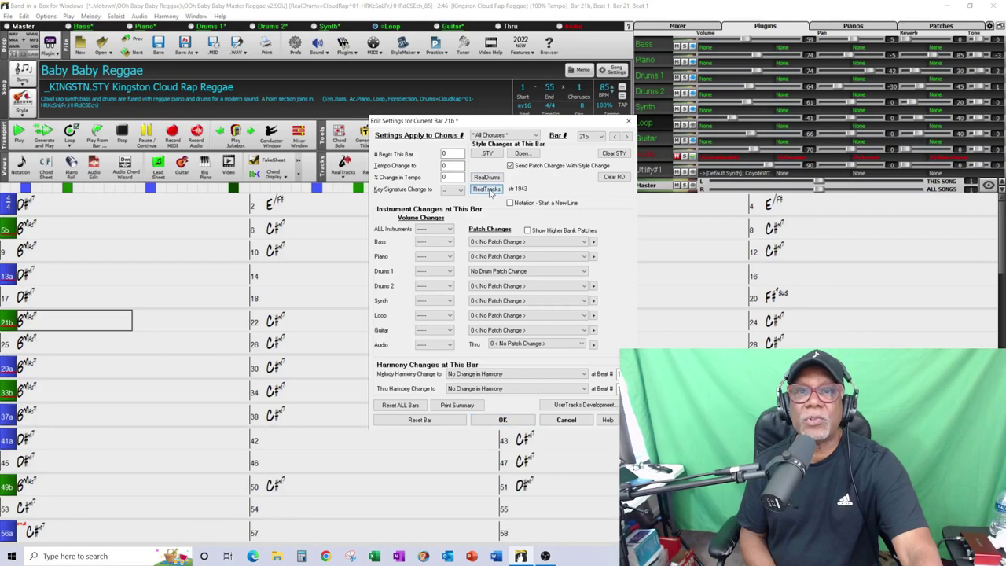
click(487, 189)
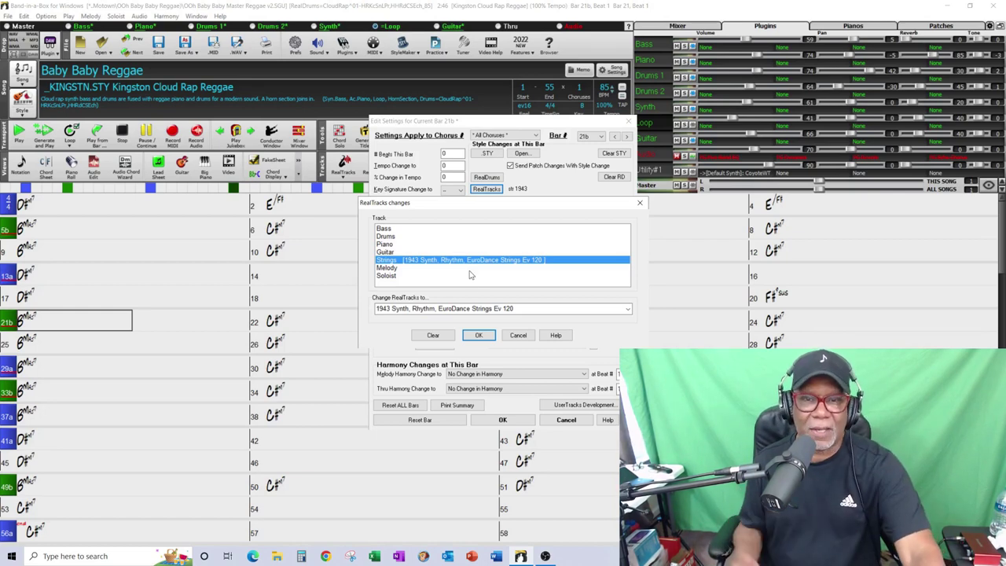
click(518, 335)
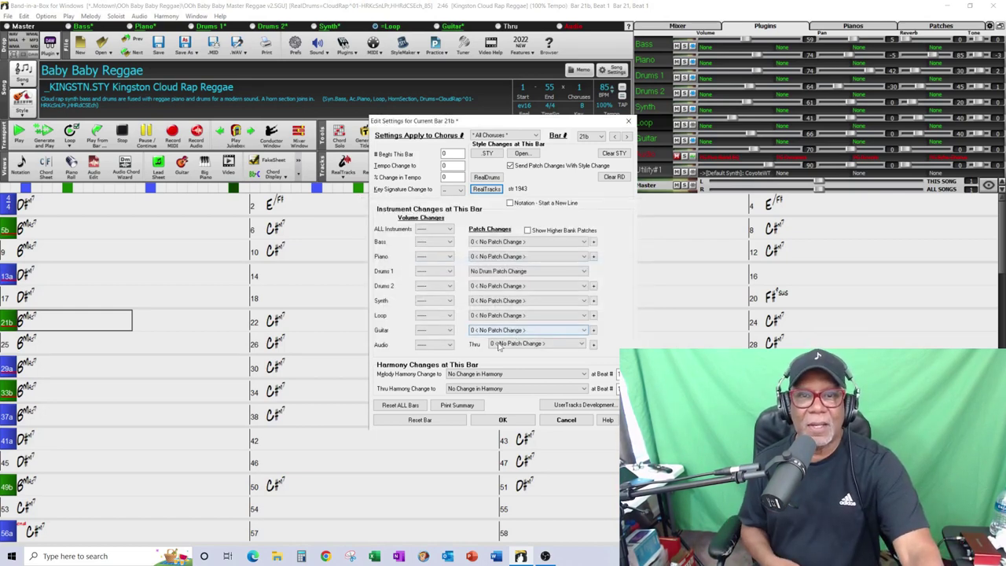
click(561, 422)
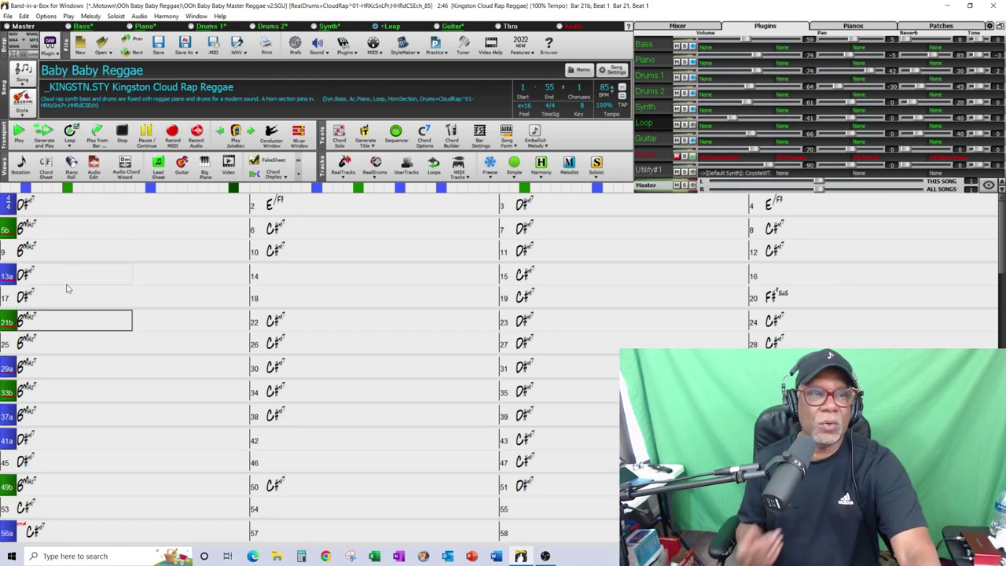
Step: In the bar settings for bar 21, set the Synth volume to change by -20 and apply it
right_click(73, 326)
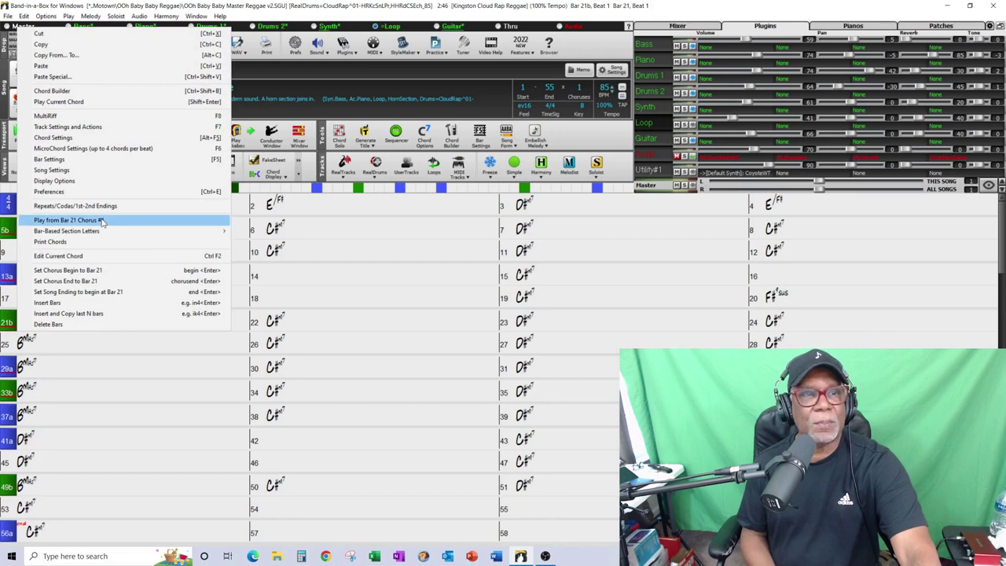
click(71, 159)
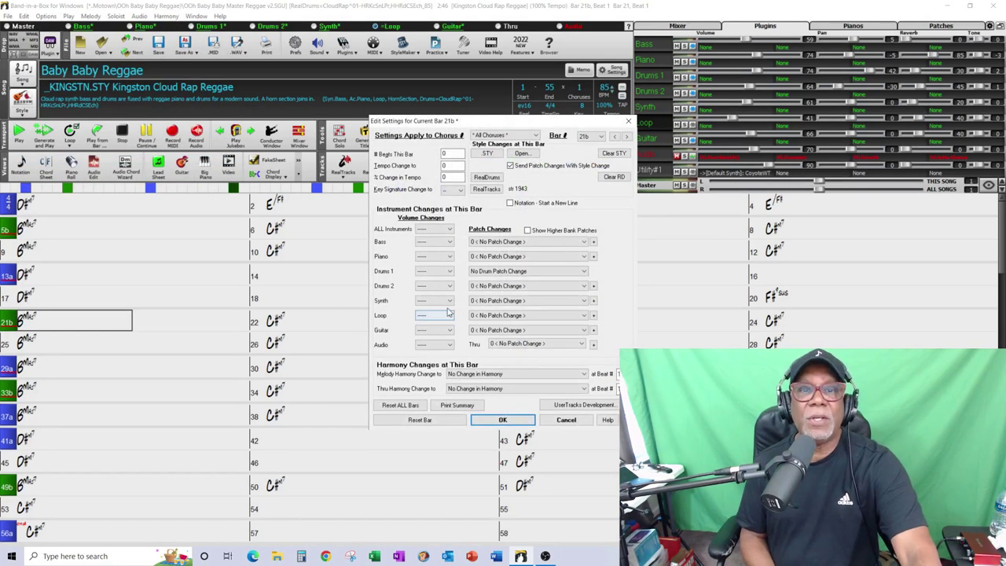
click(449, 301)
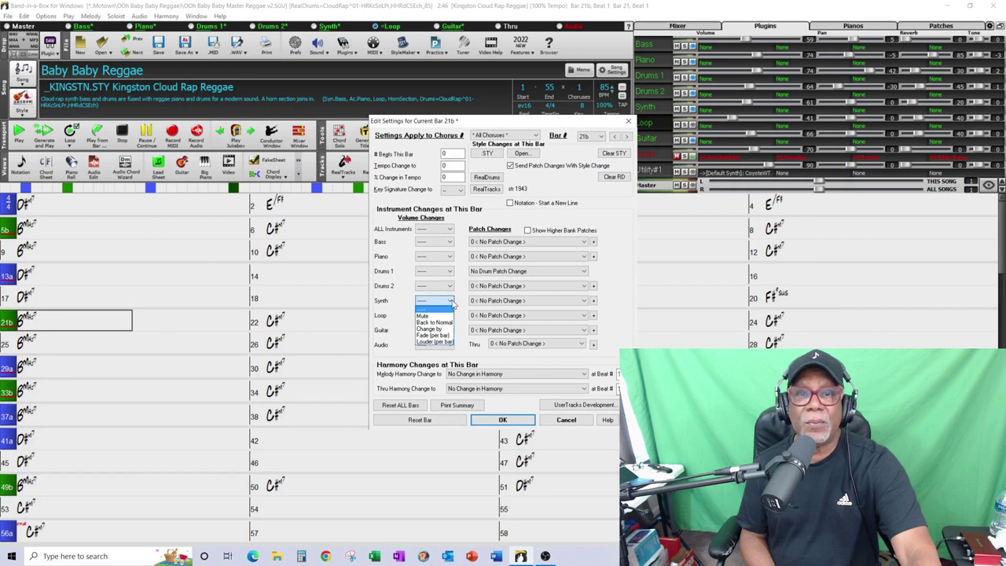
click(452, 302)
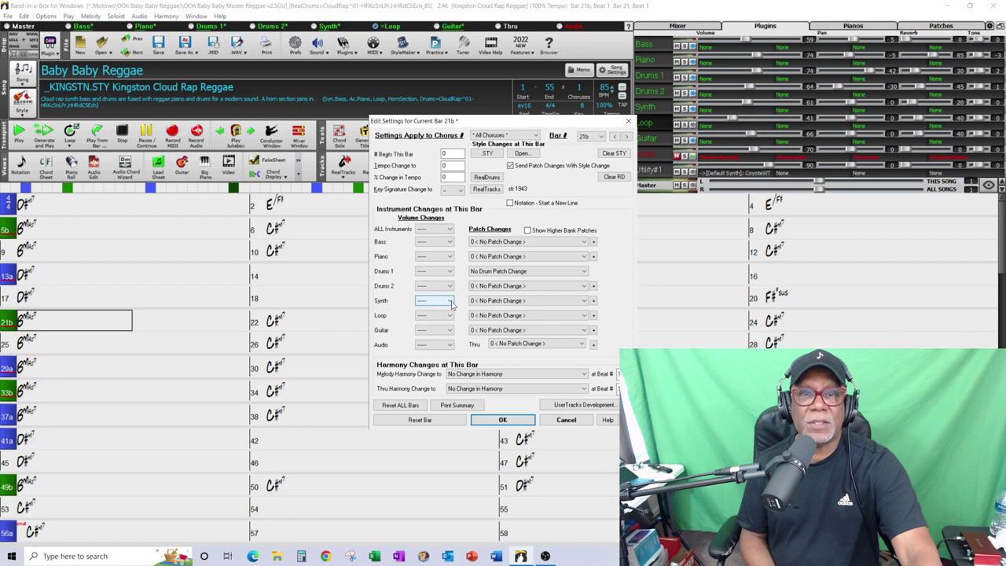
click(452, 301)
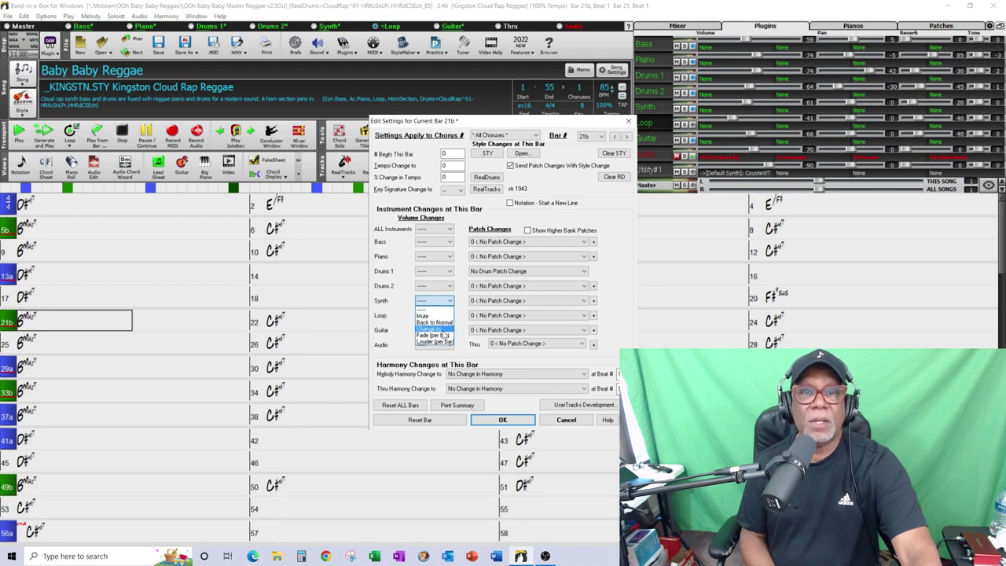
click(433, 329)
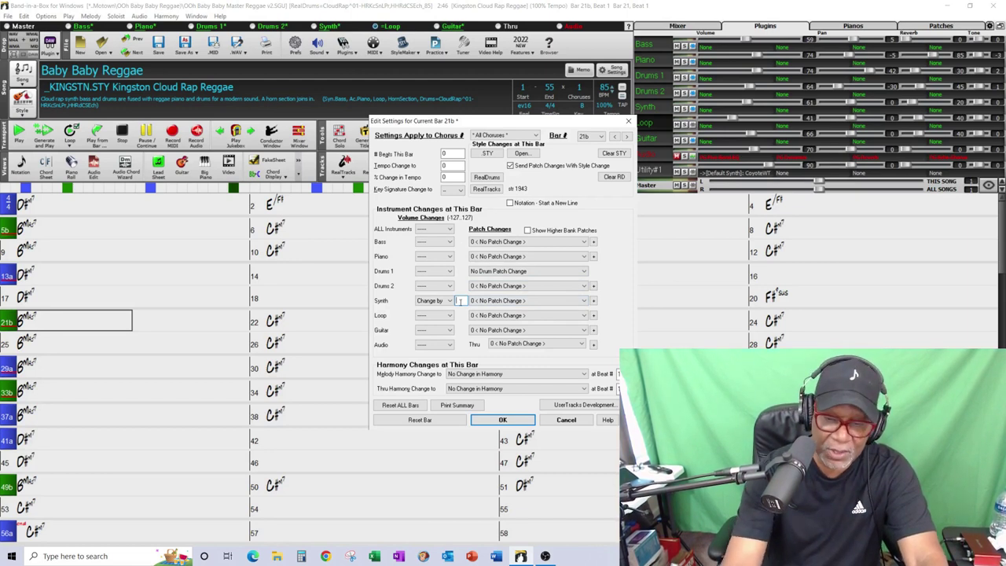
text(-30)
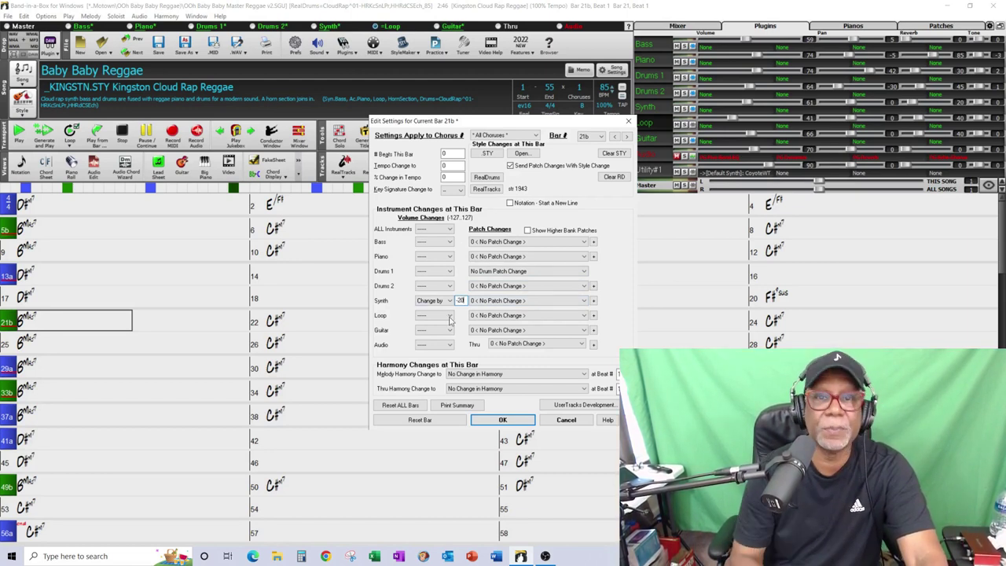
click(507, 419)
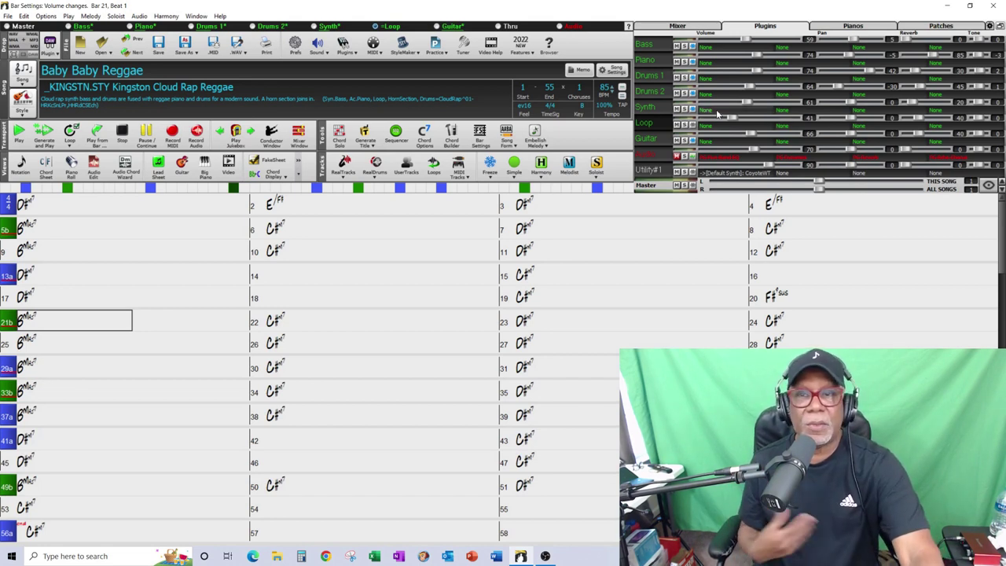
Step: Play the opening bars without the Audio track, unmute that track and replay the song from bar 1
double_click(69, 206)
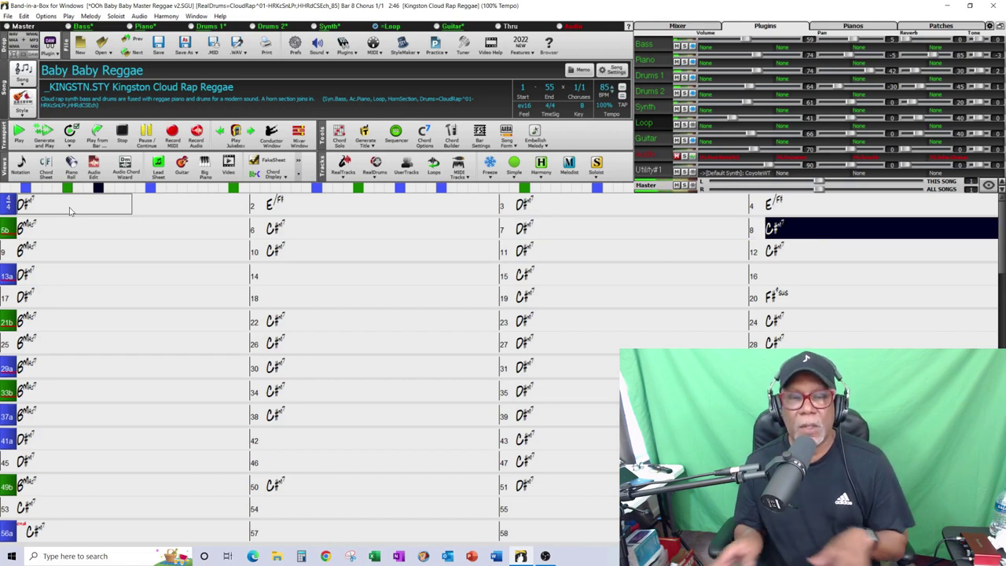
click(124, 134)
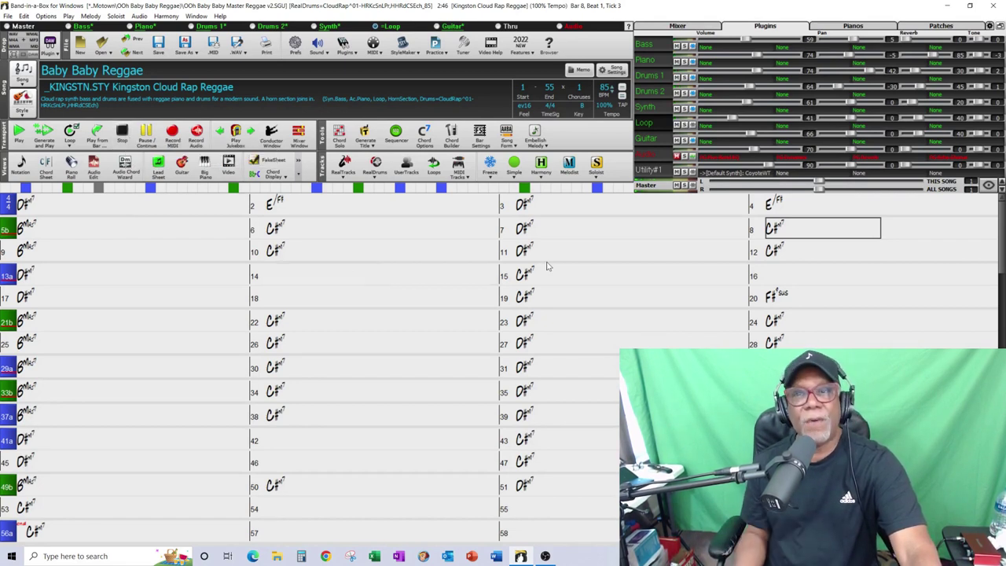
click(677, 156)
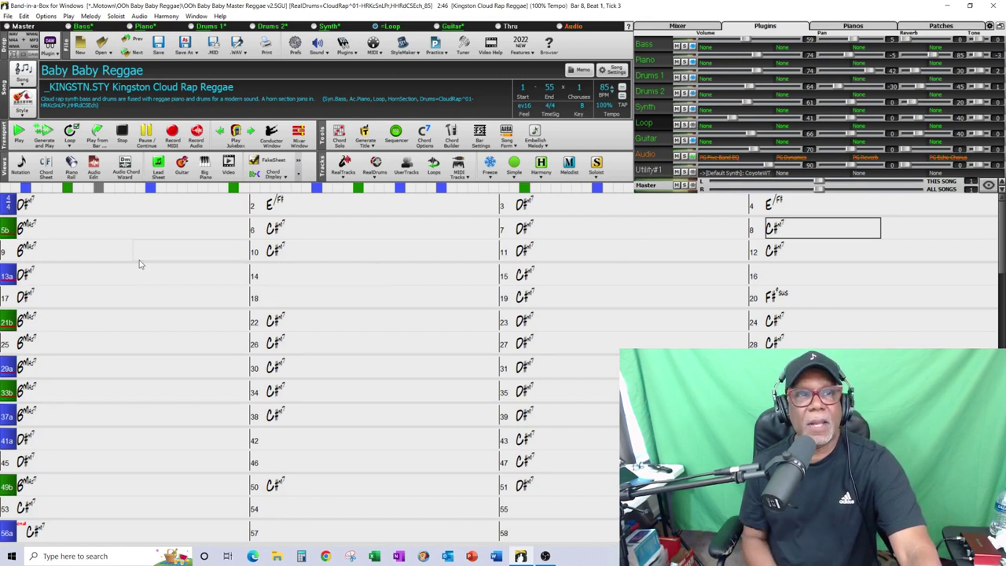
click(78, 210)
key(space)
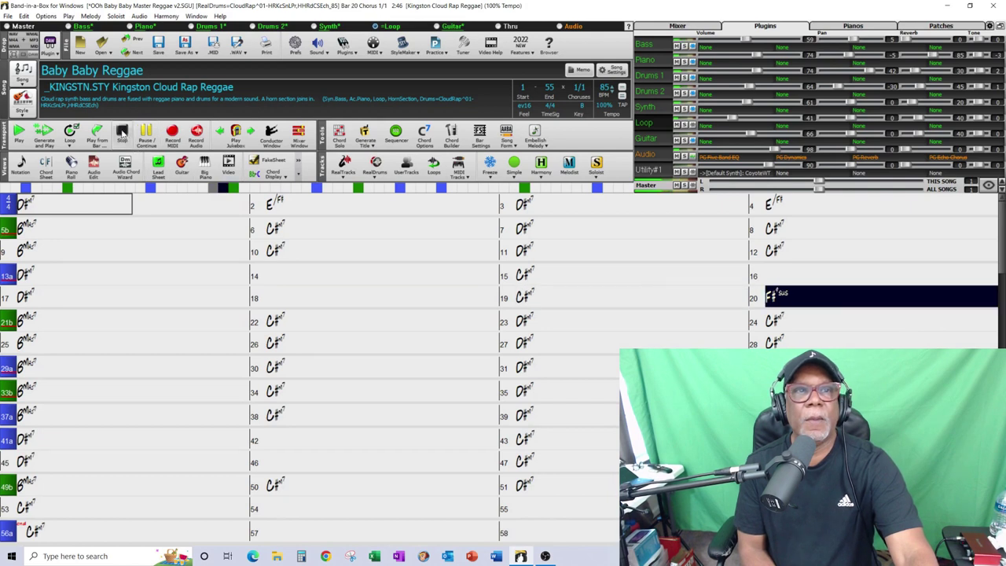
click(122, 135)
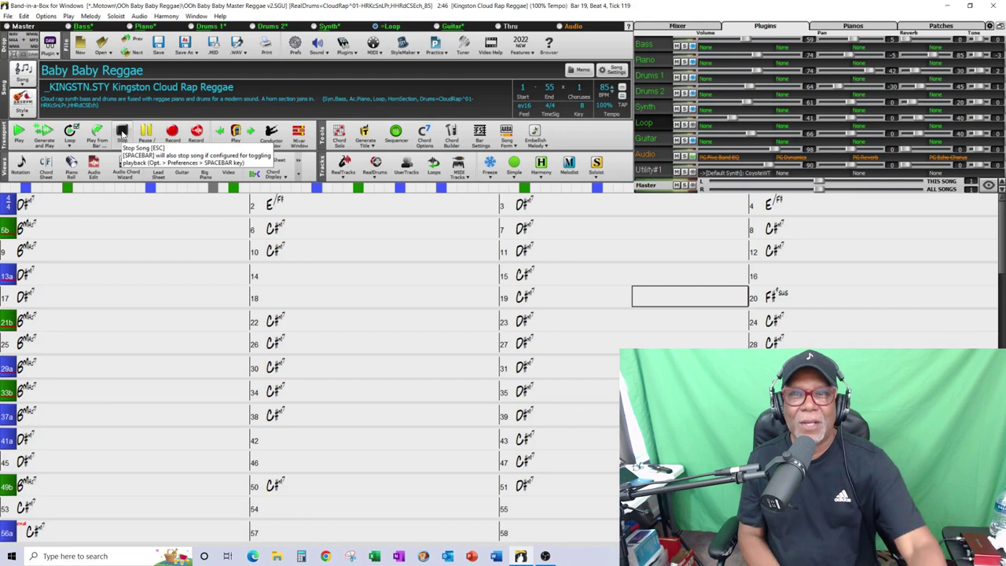
Step: Solo the Audio track, display its PG Five Band EQ plugin and turn off the plugin's bypass
click(683, 156)
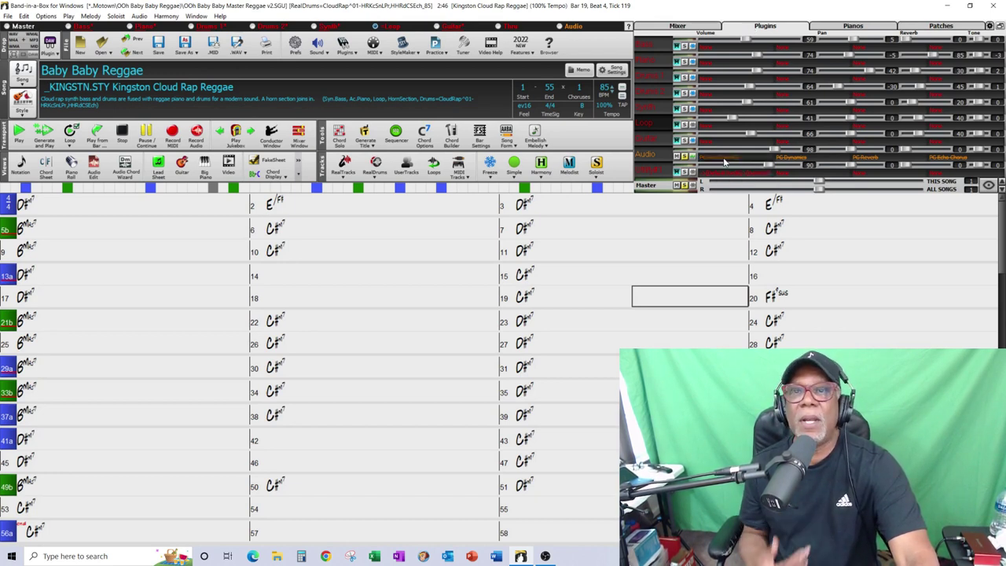
double_click(725, 162)
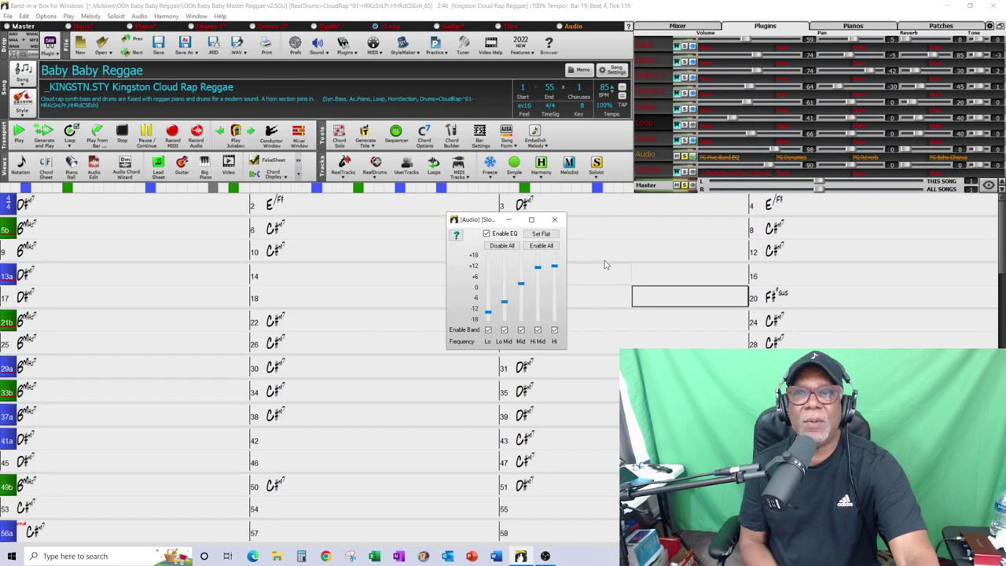
click(638, 252)
double_click(721, 162)
double_click(722, 161)
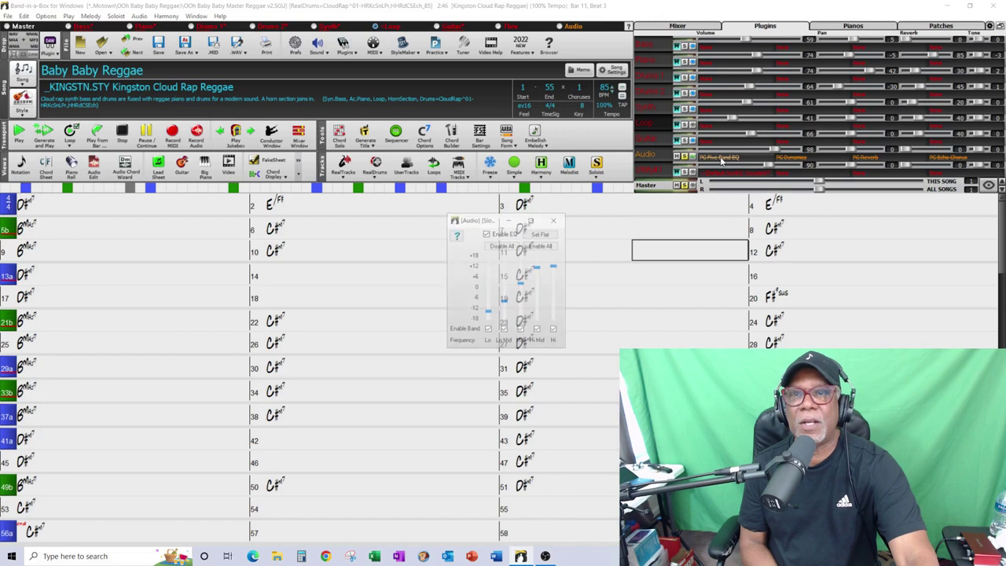
click(629, 234)
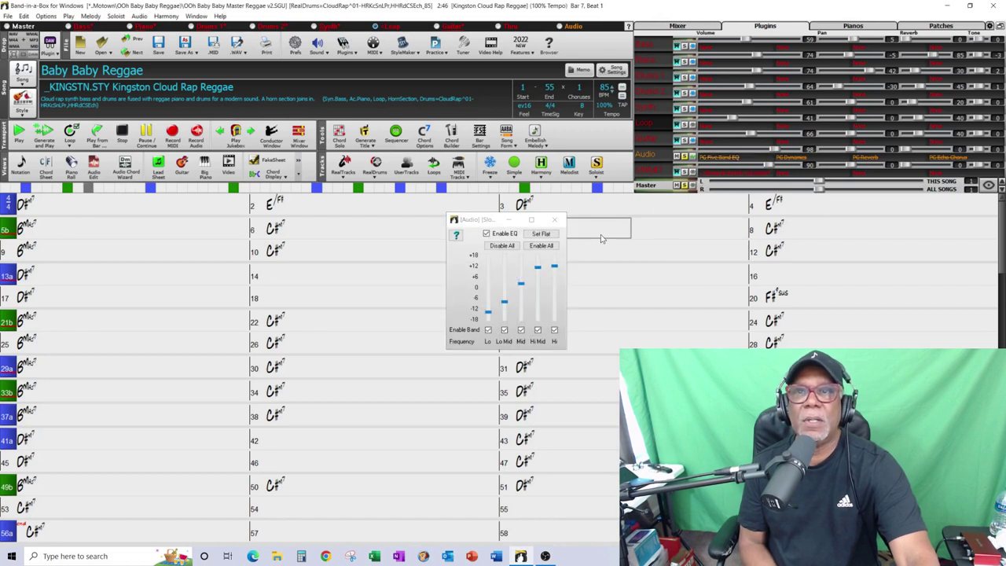
right_click(714, 161)
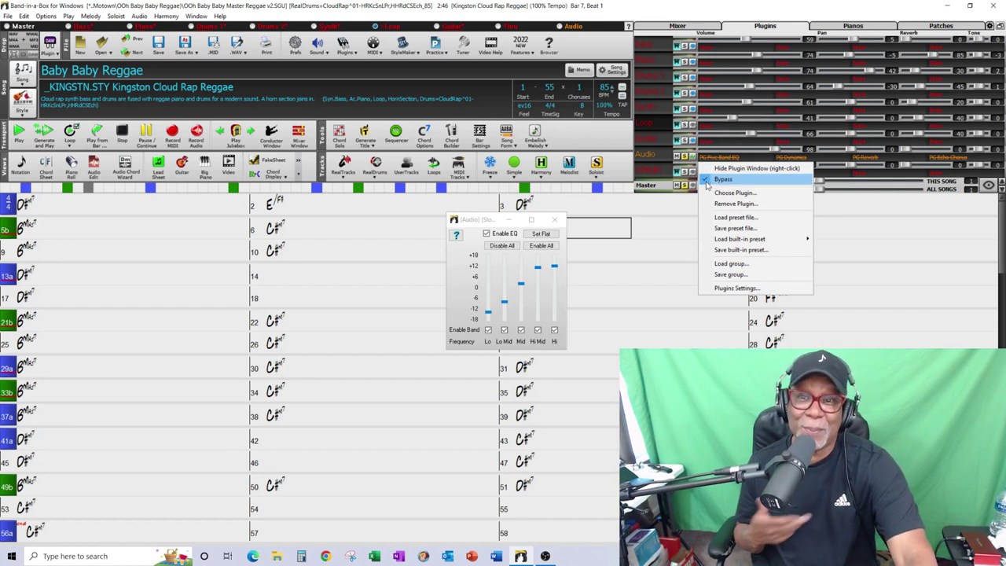
click(707, 183)
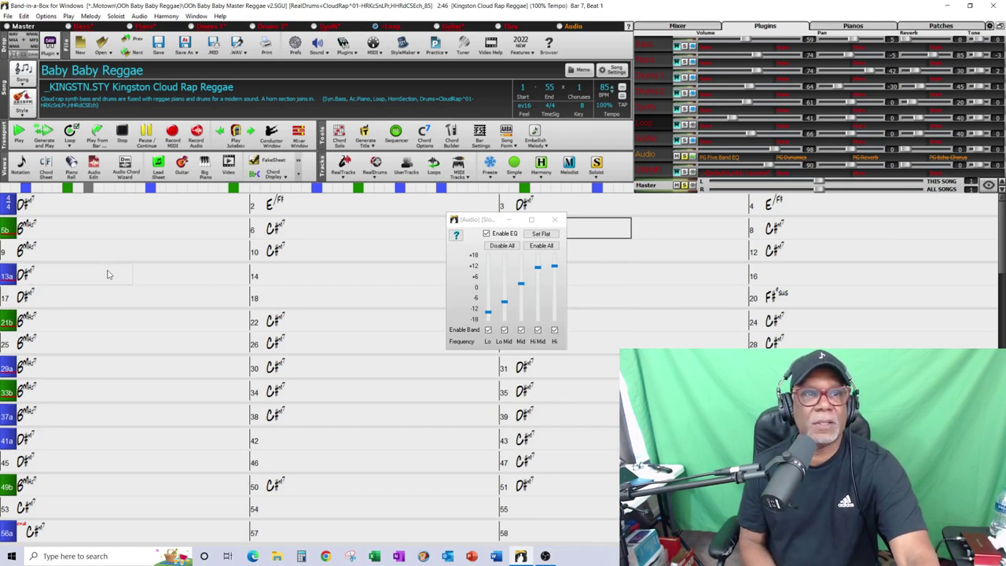
Step: Play the soloed Audio track from bar 5 and set its EQ bands to about -13 Lo, -10 Lo Mid, +9 Mid and +14 Hi
click(79, 233)
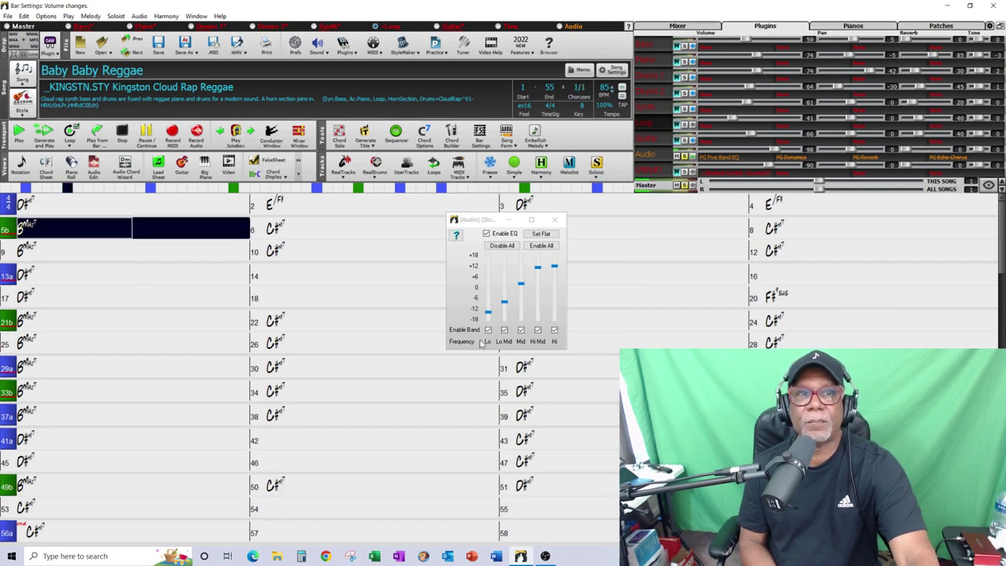
mouse_move(489, 319)
mouse_down()
mouse_move(490, 260)
mouse_move(495, 301)
mouse_up()
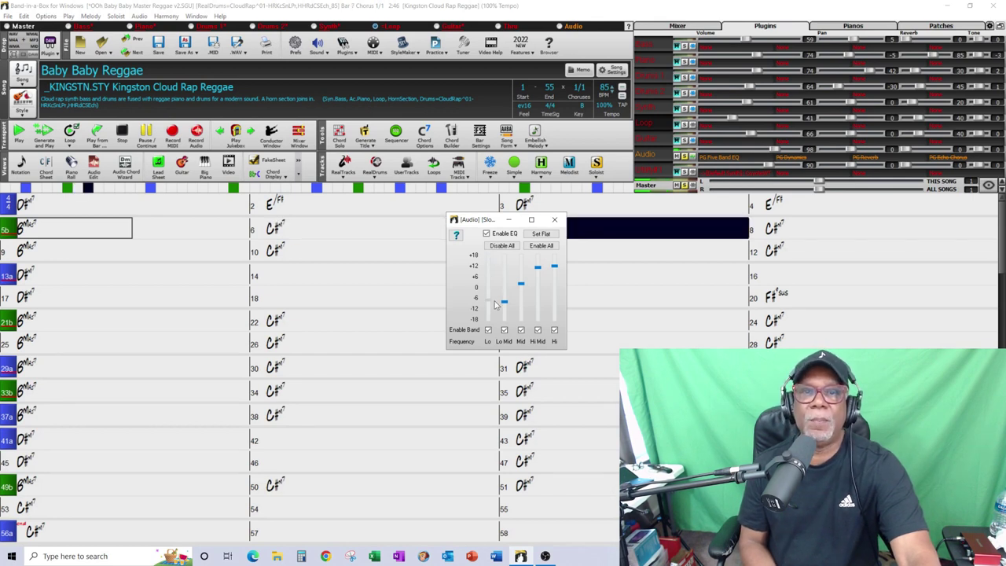
mouse_move(554, 267)
mouse_down()
mouse_move(553, 316)
mouse_move(554, 262)
mouse_up()
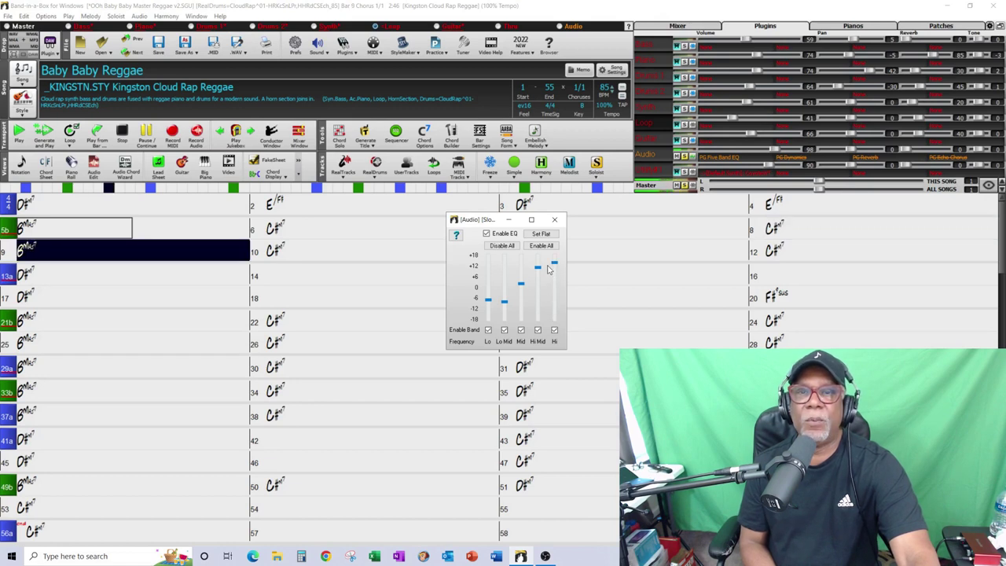
click(523, 289)
mouse_move(523, 291)
mouse_down()
mouse_move(525, 310)
mouse_move(521, 272)
mouse_up()
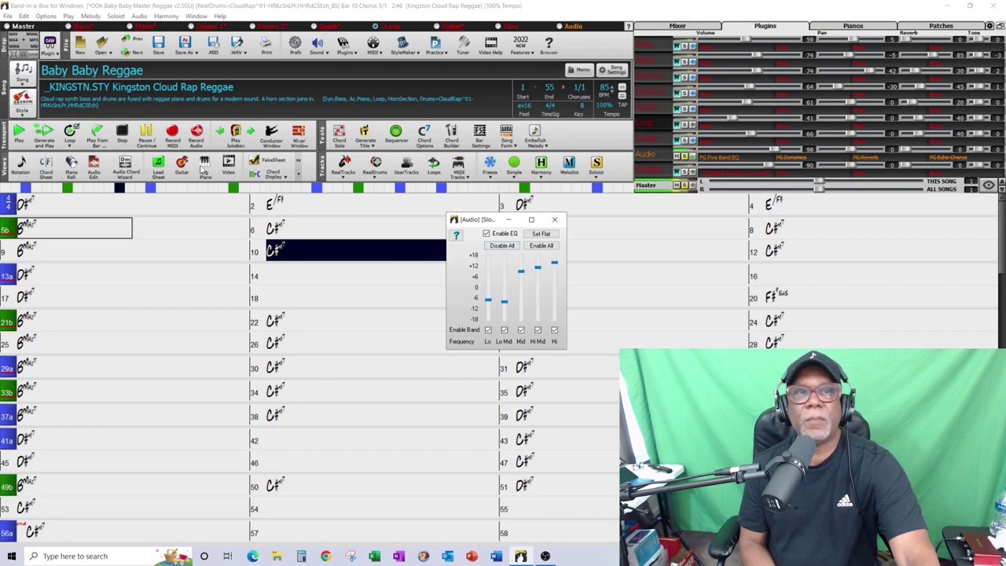
click(146, 134)
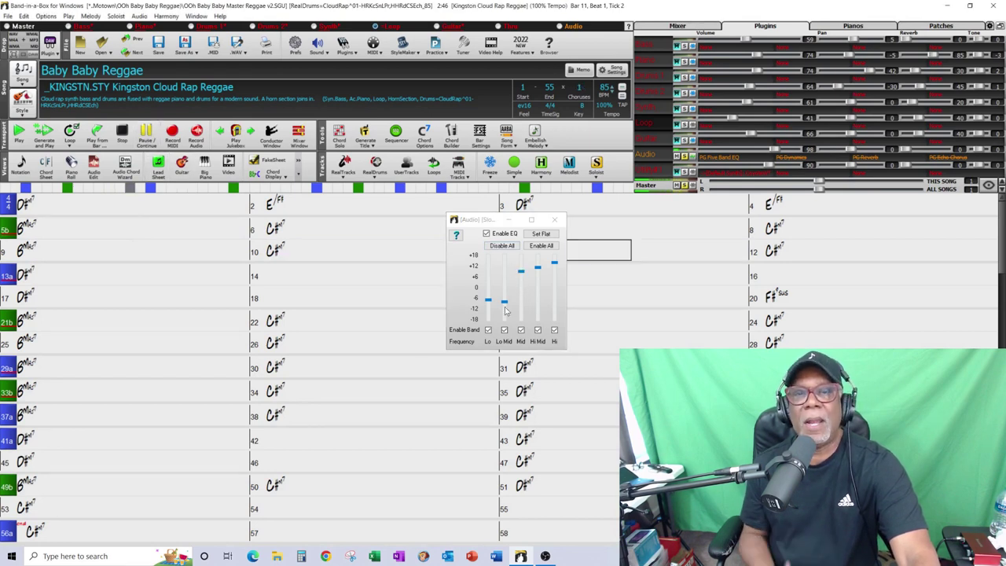
drag(487, 300, 489, 310)
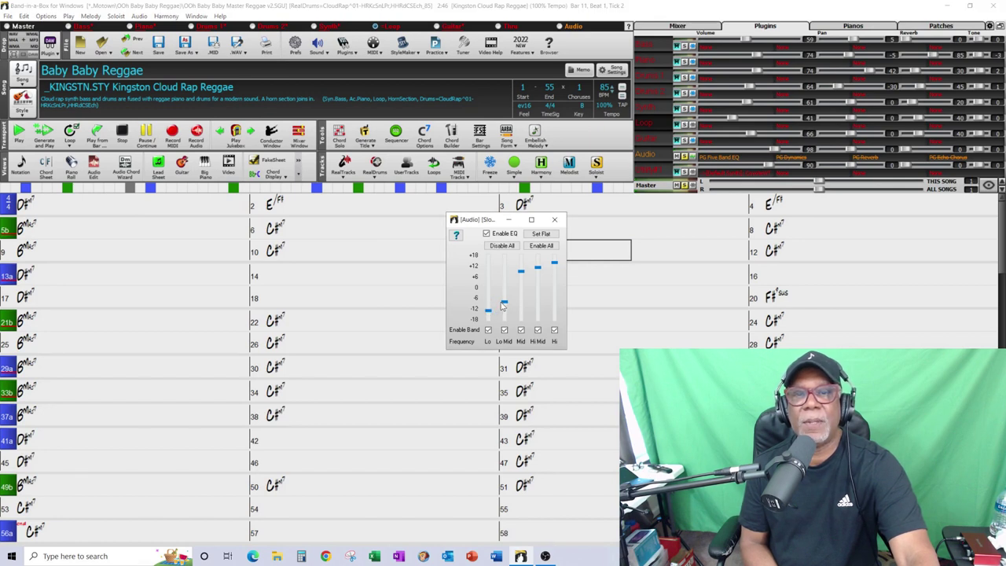
drag(504, 305, 503, 309)
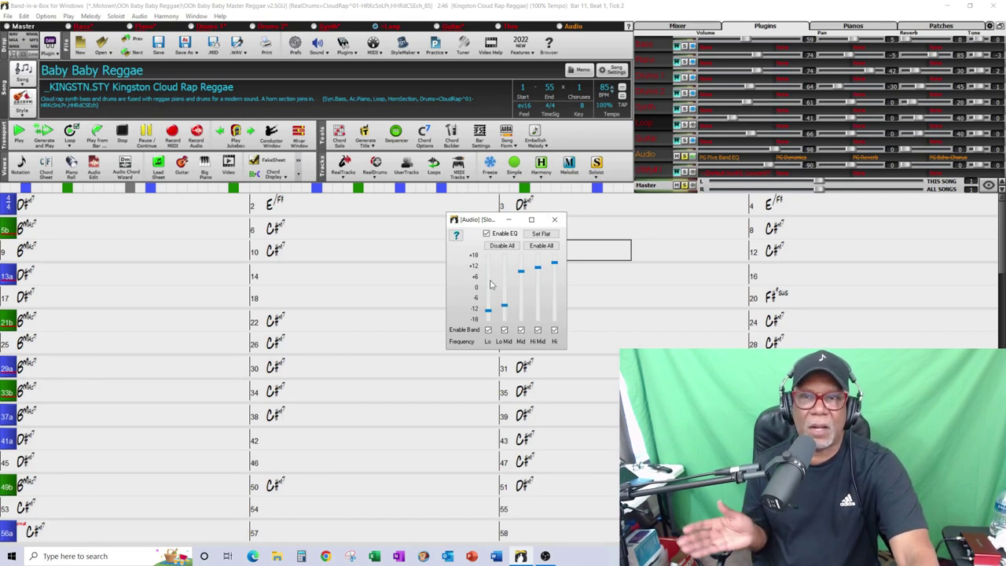
Step: Audition the equalized Audio track in the full mix from bar 9, stop playback and close the EQ window
click(108, 251)
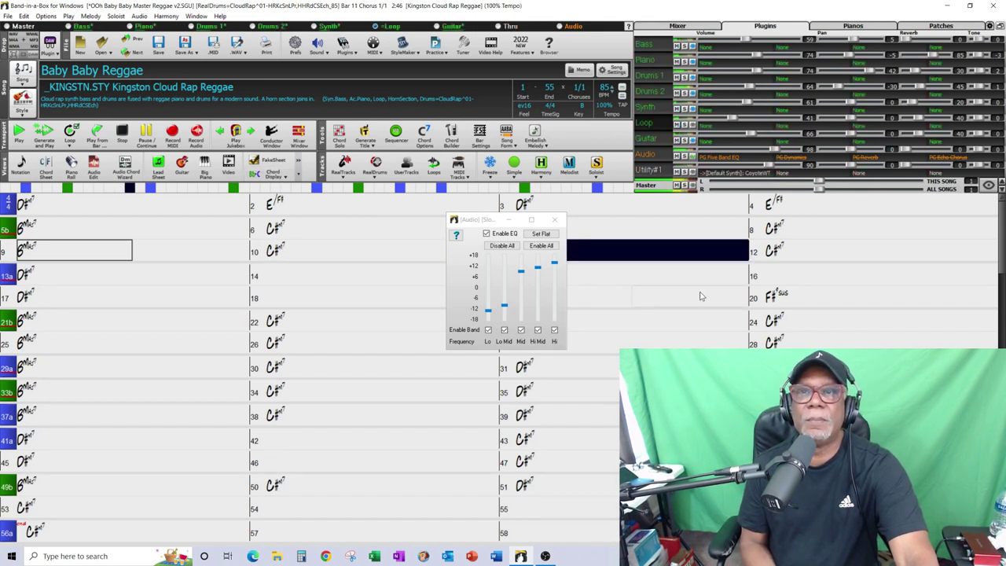
click(146, 132)
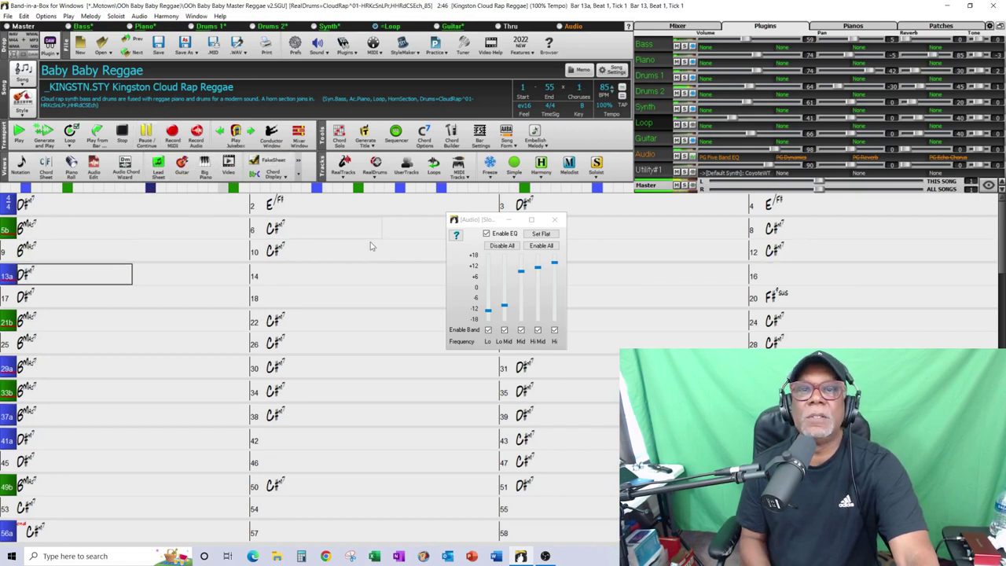
click(555, 220)
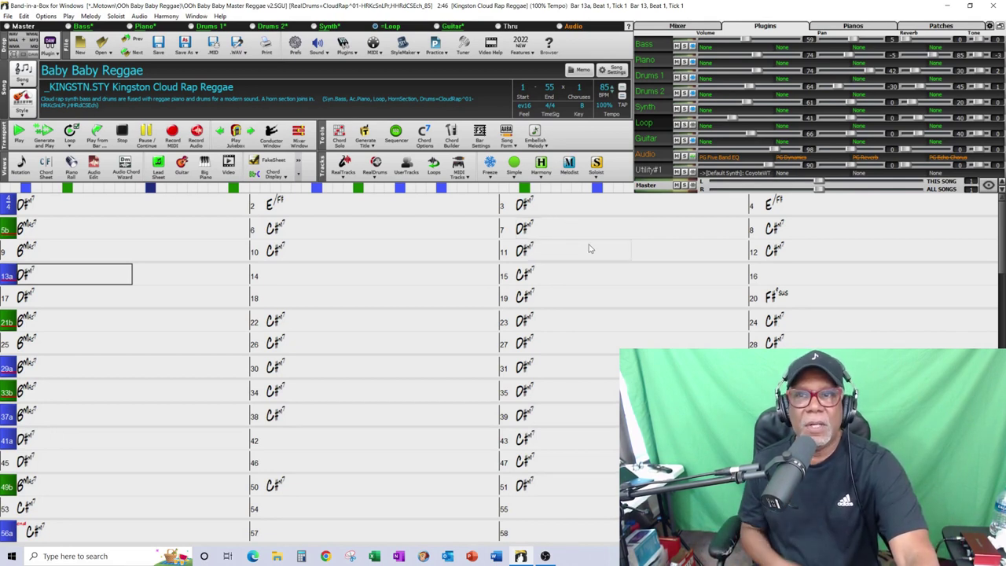
Step: Turn off the bypass of the Audio track's PG Dynamics plugin and display its plugin window
click(795, 159)
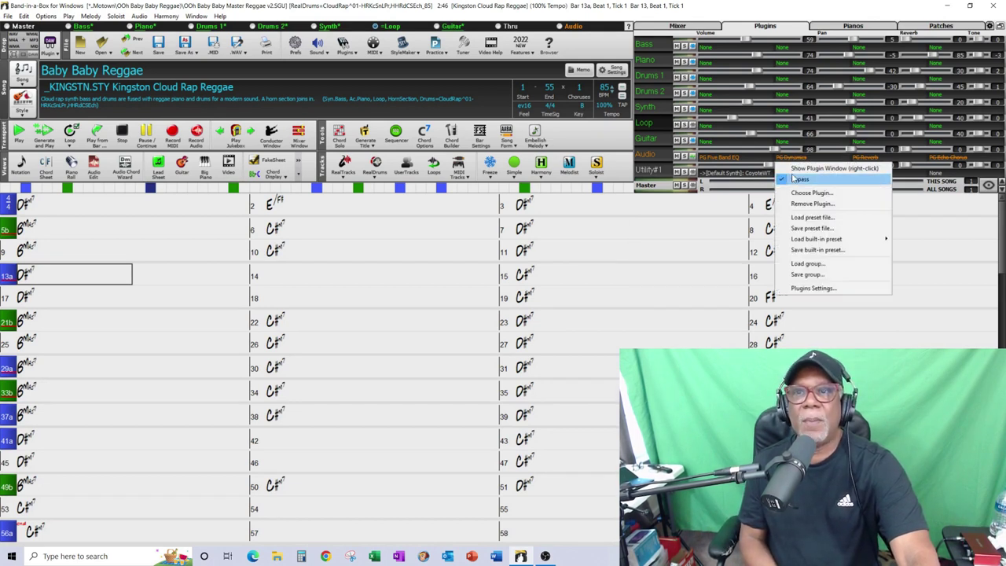
click(800, 180)
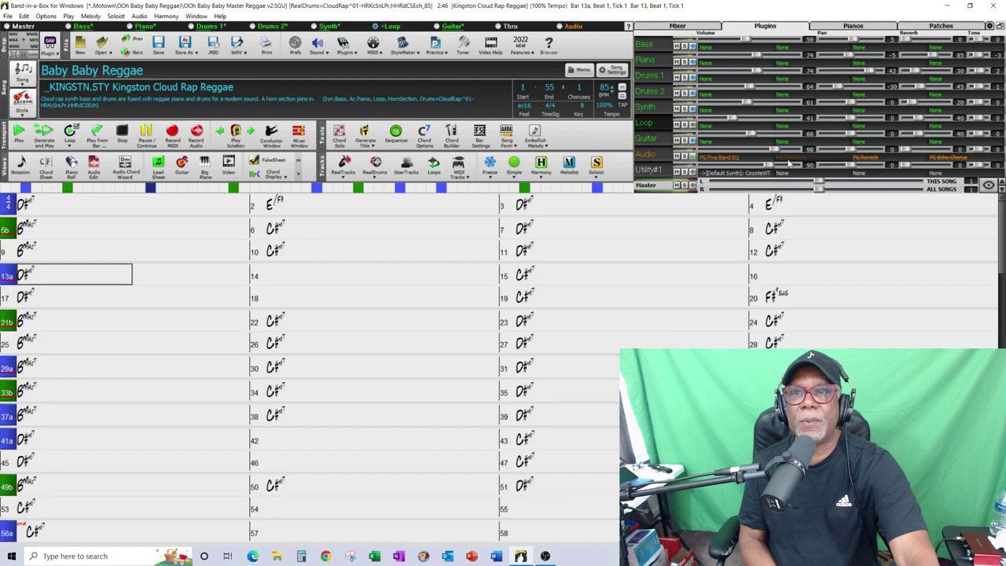
click(789, 162)
click(825, 168)
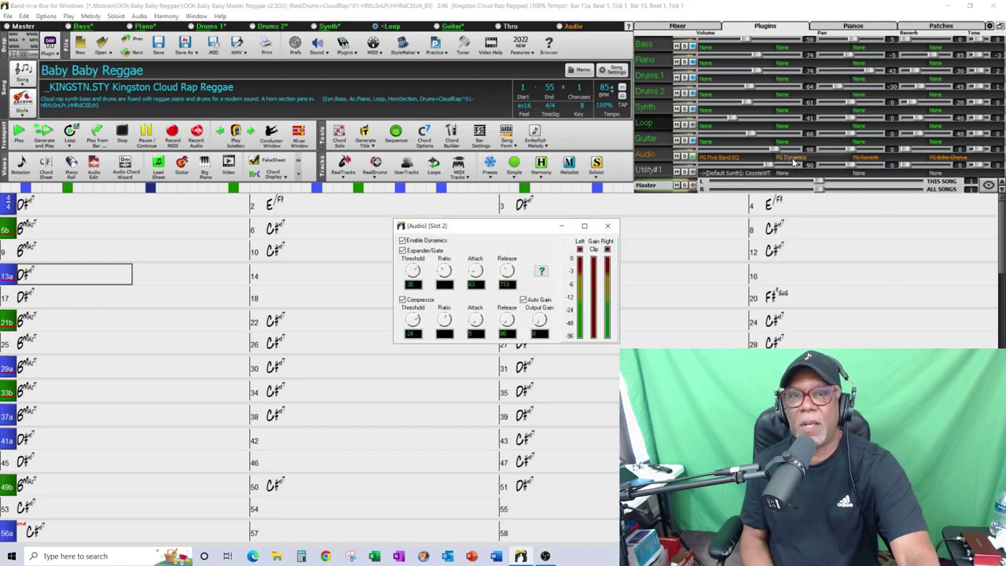
Step: Display the Audio track's PG Five Band EQ window and place it beside the PG Dynamics window
double_click(725, 158)
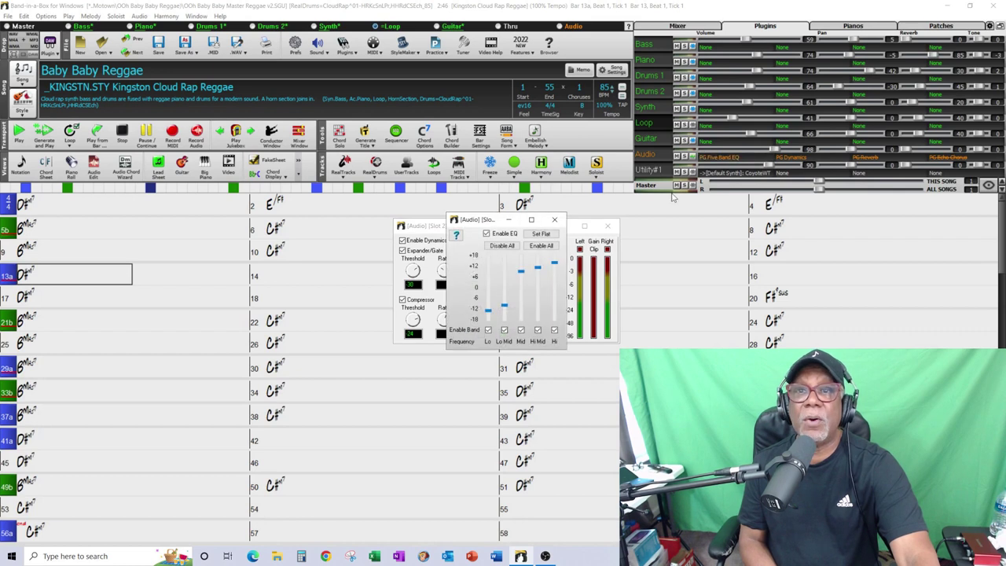
drag(172, 250, 112, 226)
click(523, 232)
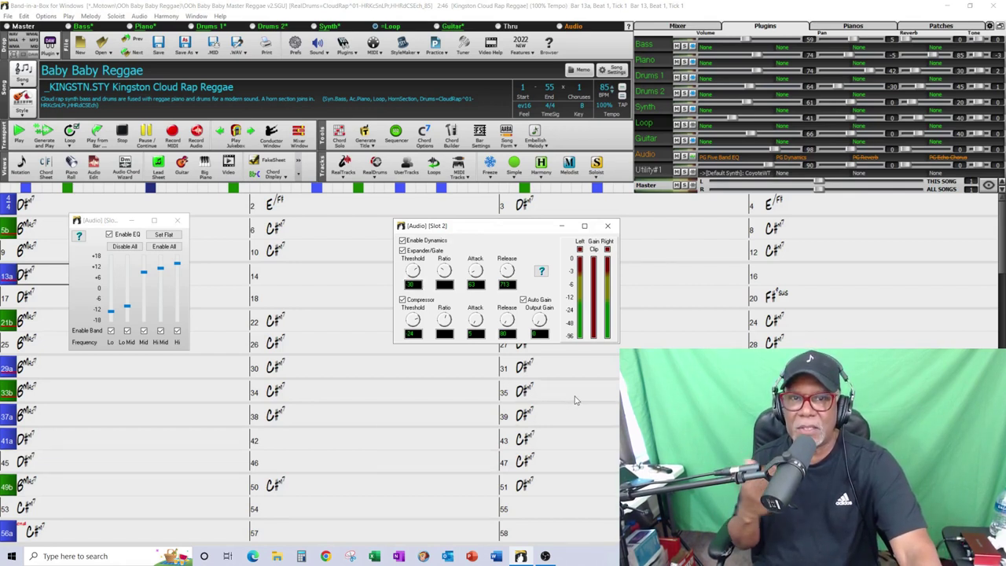
drag(95, 221, 665, 216)
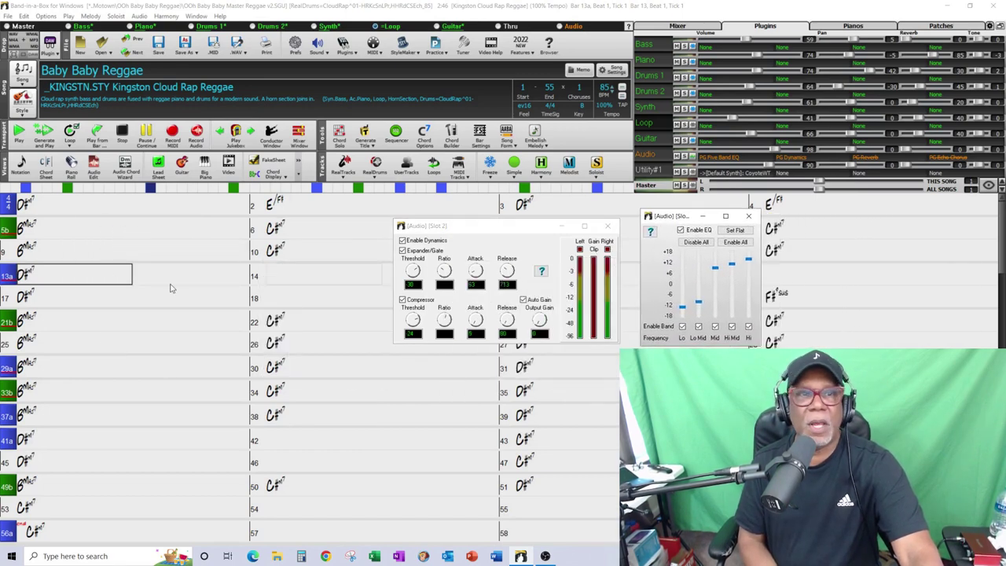
Step: Play the full mix from bar 5, raise the Audio track's volume to 112 and stop playback
drag(56, 236, 181, 234)
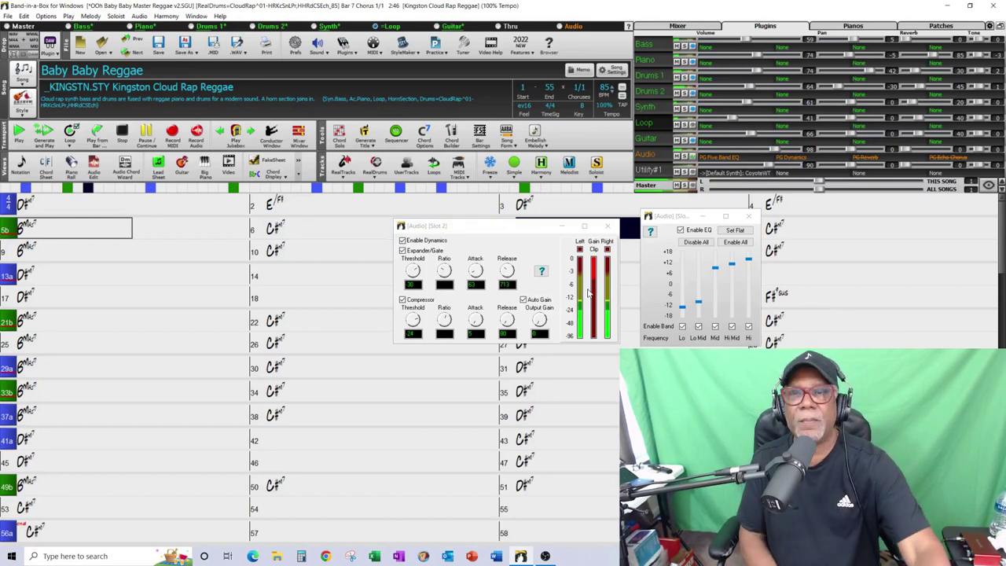
drag(772, 148, 792, 149)
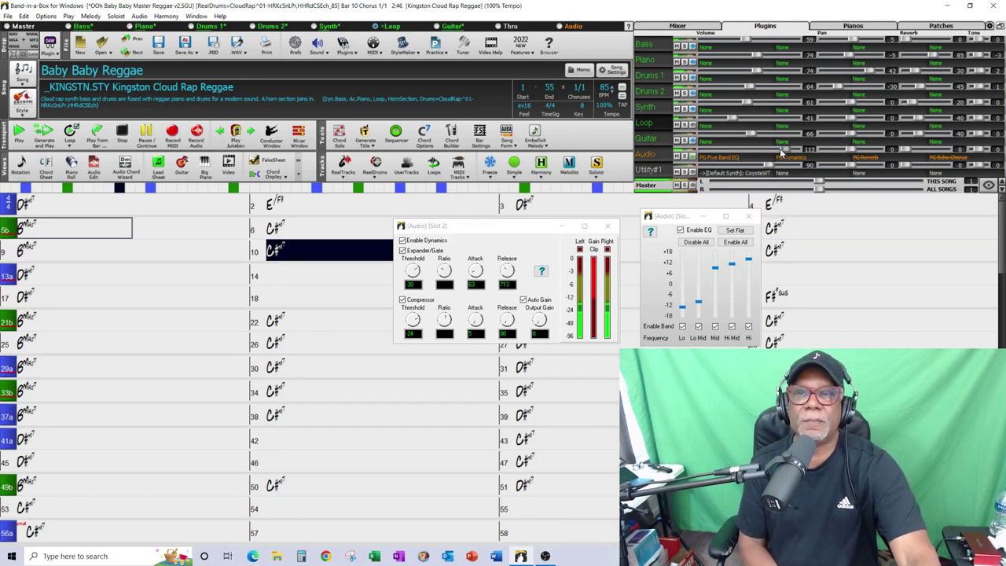
click(123, 135)
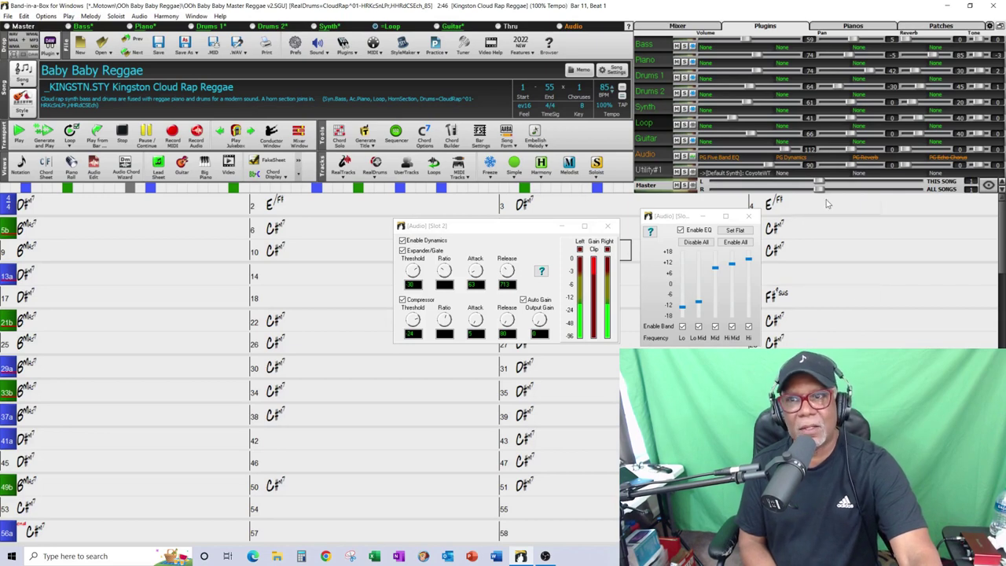
Step: Turn off the bypass of the Audio track's PG Reverb and place its window clear of the Dynamics window
click(862, 160)
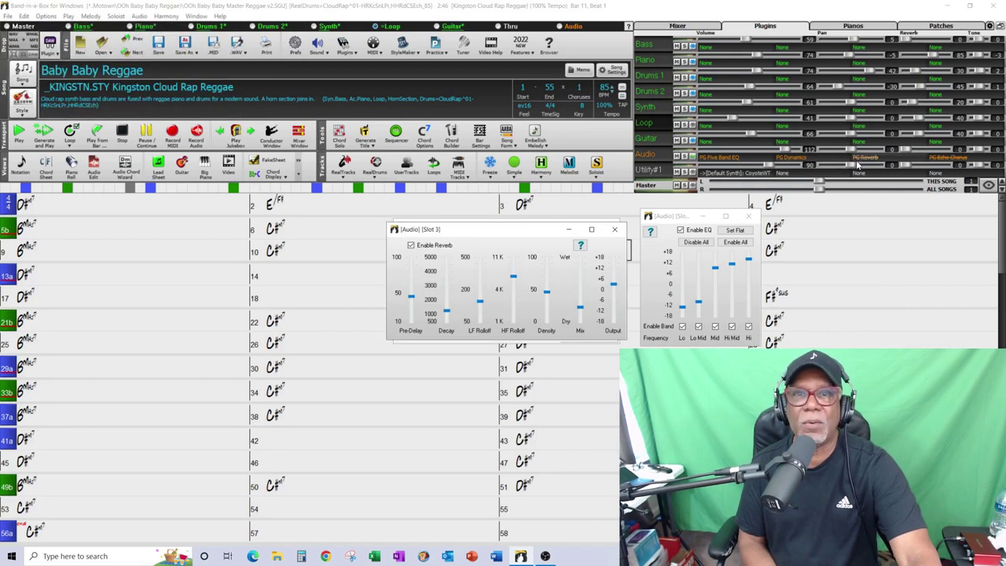
click(859, 164)
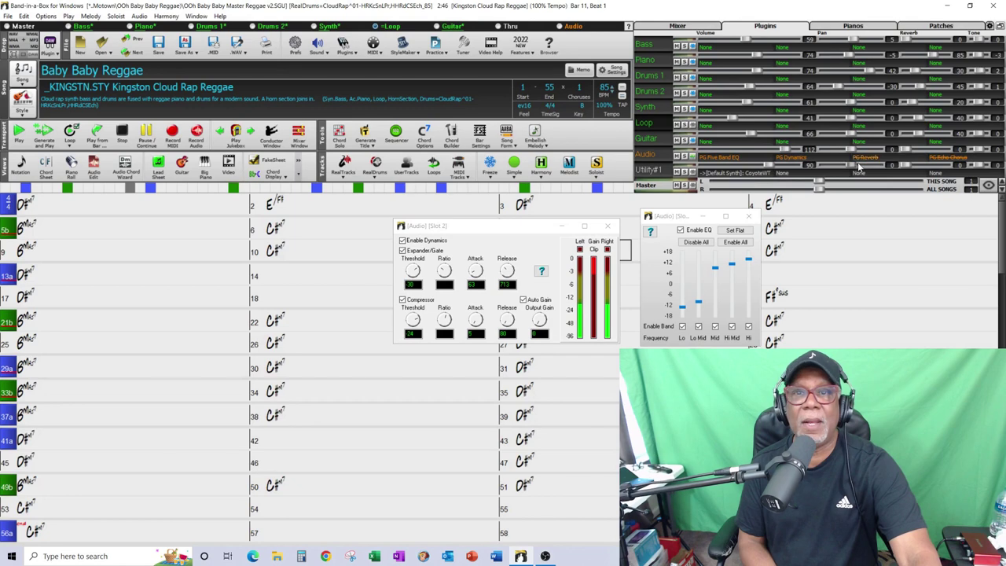
right_click(858, 166)
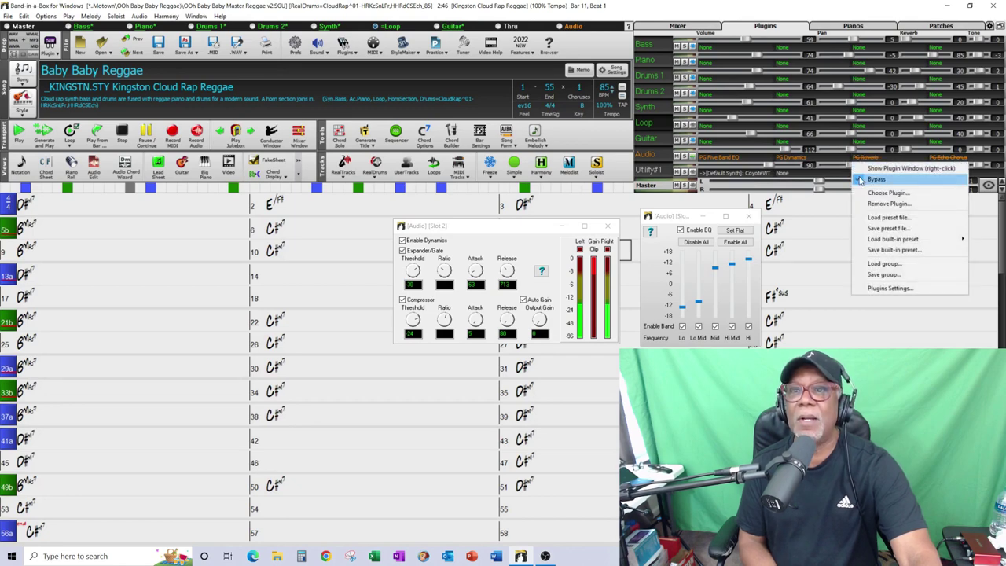
click(857, 181)
right_click(863, 162)
click(873, 169)
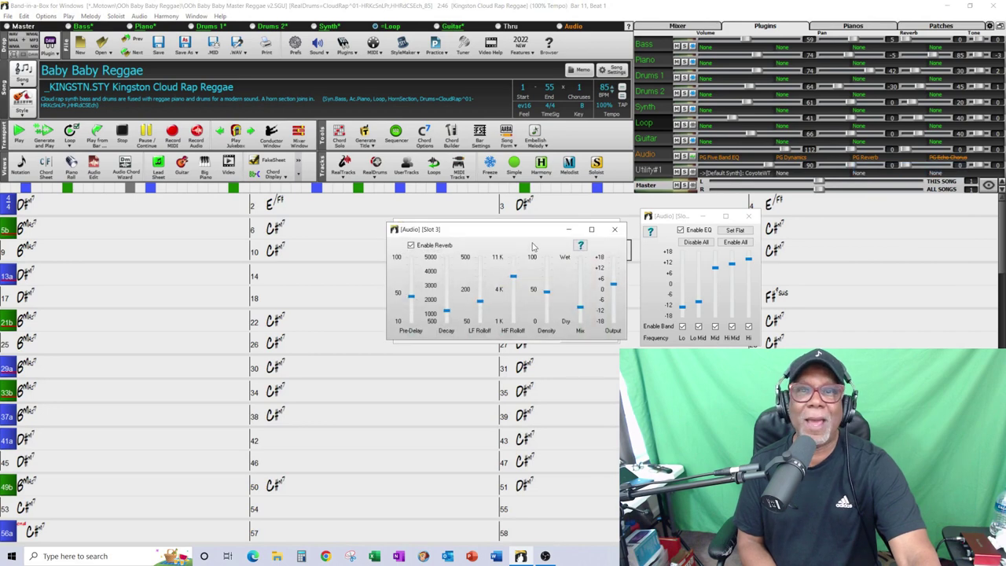
drag(530, 236, 284, 290)
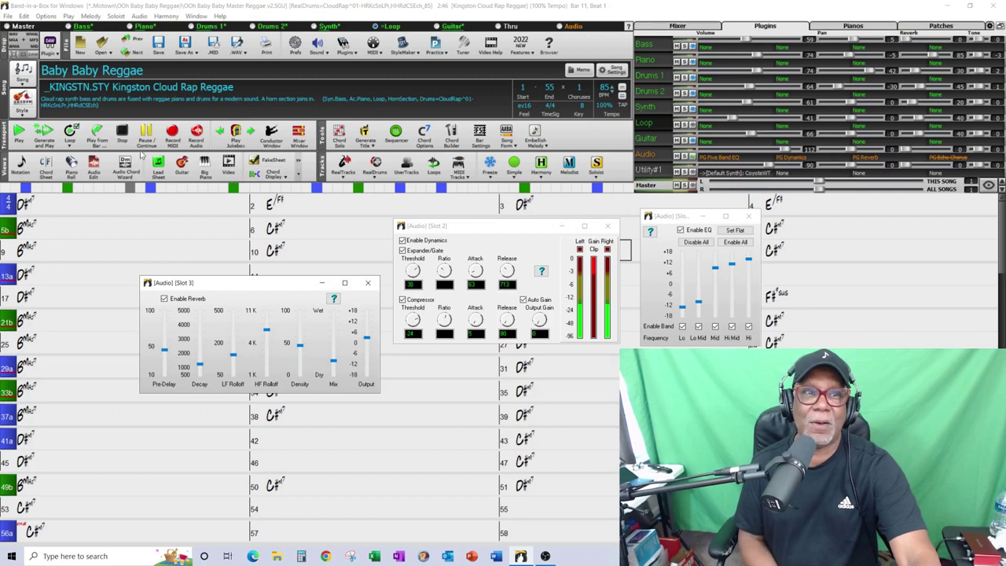
Step: Play the soloed Audio track from bar 5 and set the reverb's Pre-Delay to about 55 and Mix near the dry end
click(94, 227)
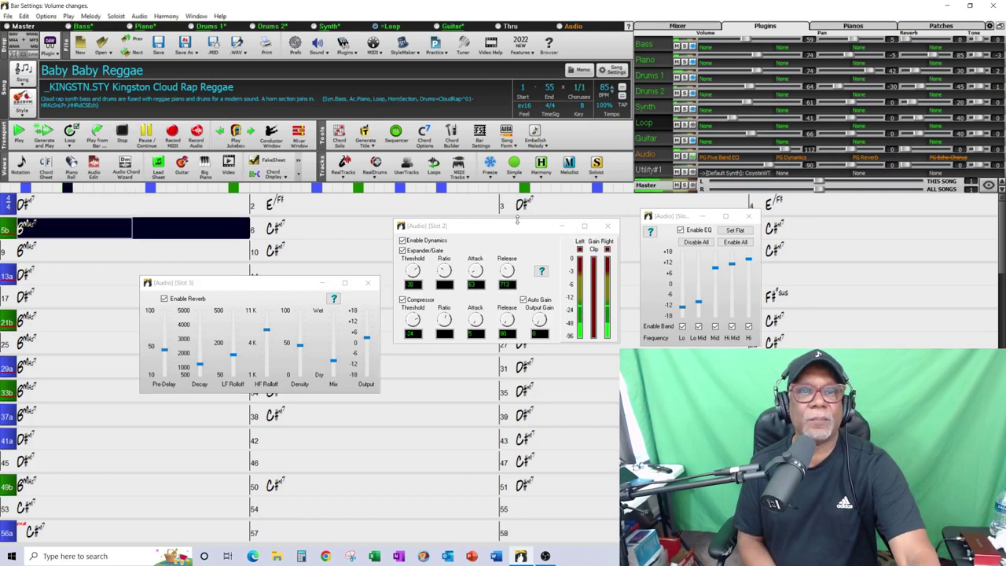
click(686, 156)
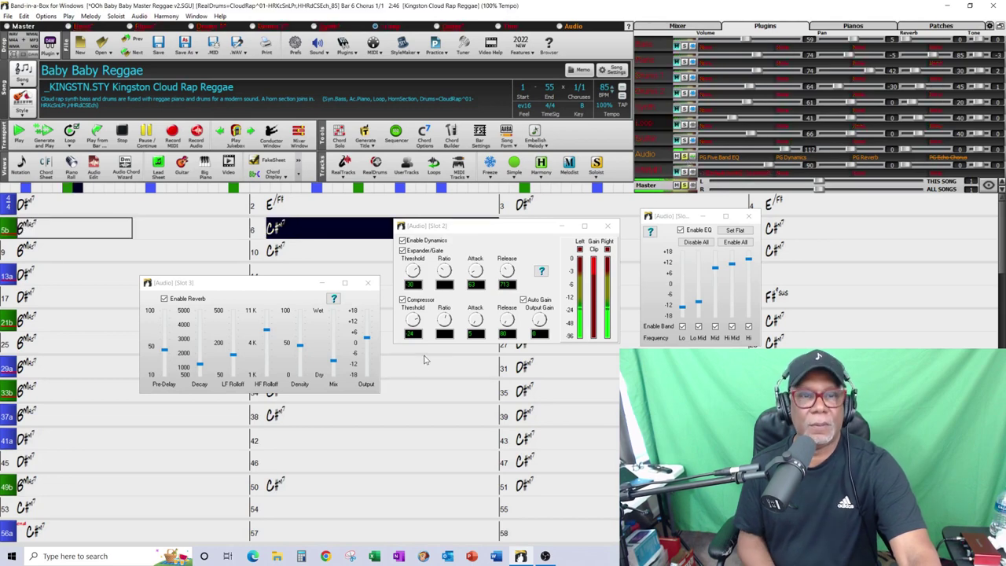
click(165, 349)
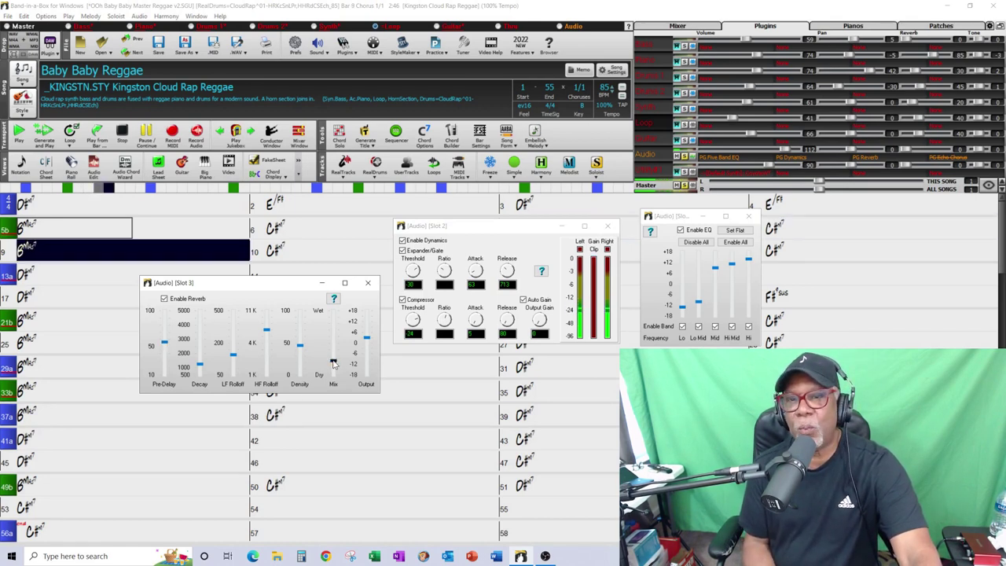
drag(338, 338, 336, 323)
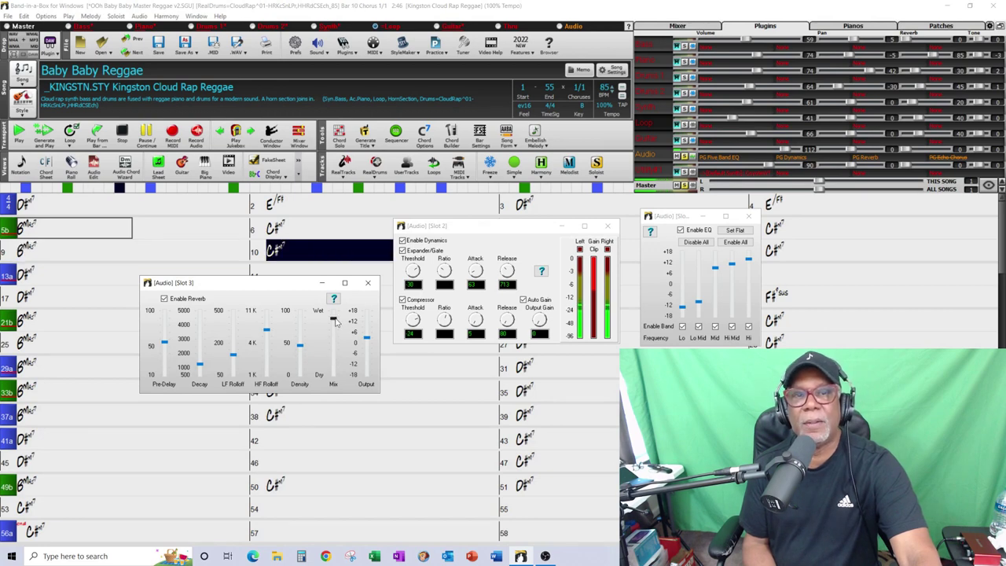
drag(333, 323, 336, 341)
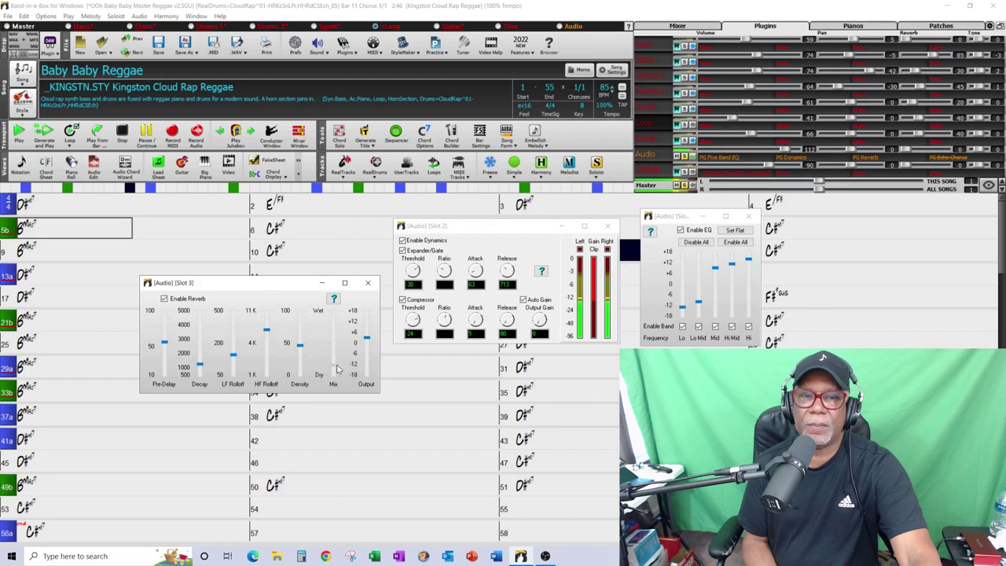
click(337, 368)
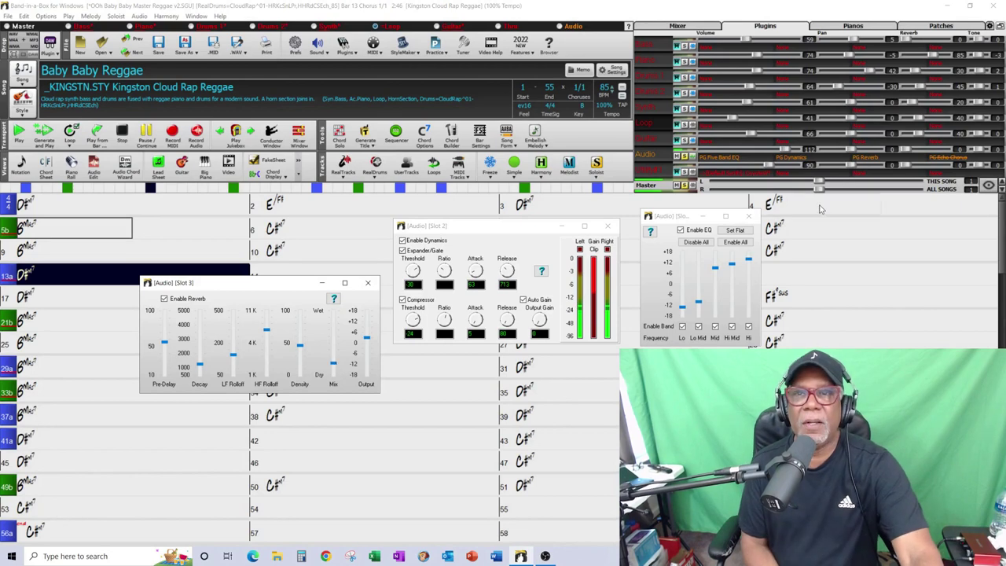
Step: Unsolo the Audio track, replay the full mix from bar 5 and set the reverb's Output to about +10
click(688, 158)
click(122, 140)
click(66, 225)
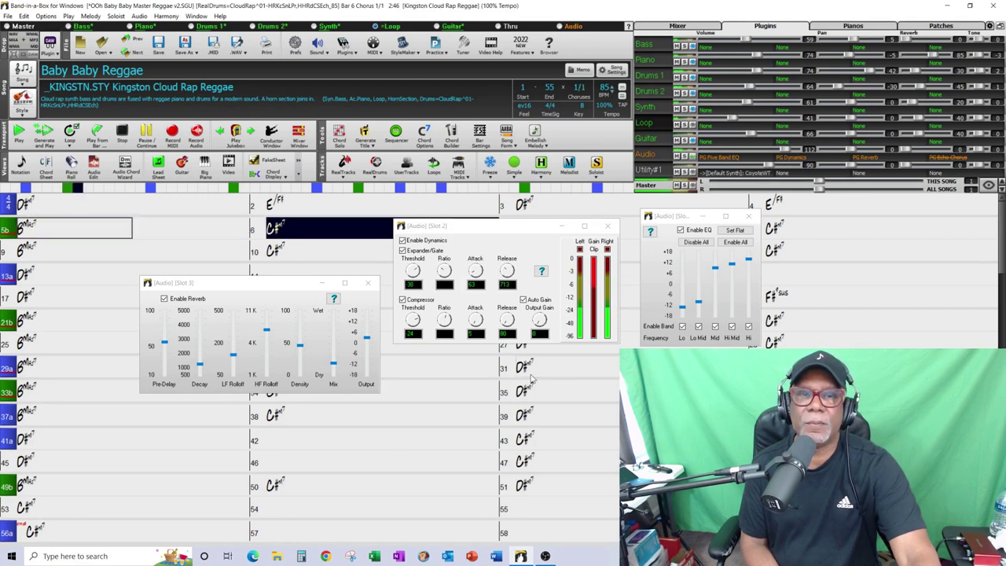
click(377, 337)
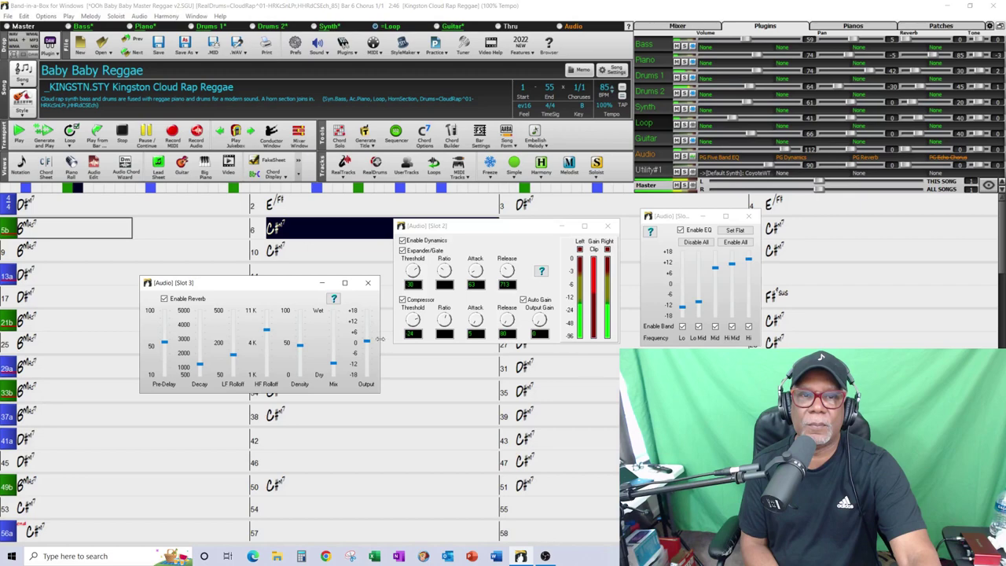
drag(367, 346, 367, 324)
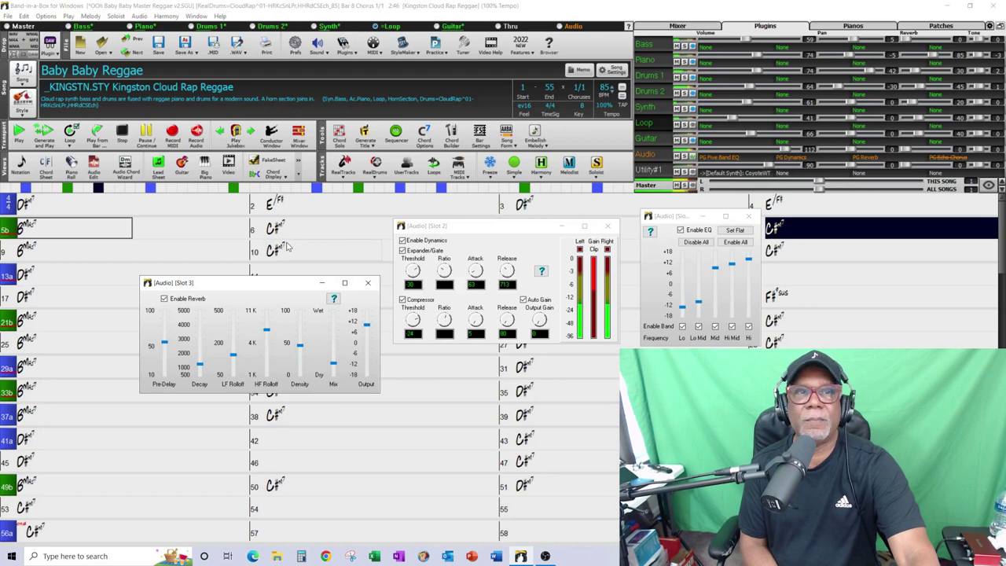
click(147, 135)
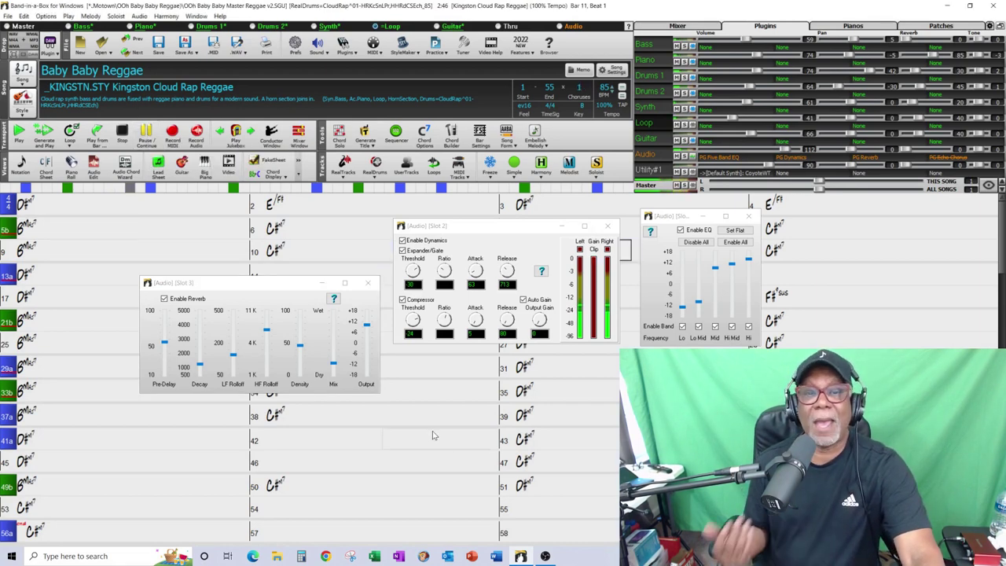
Step: Display the Audio track's PG Echo Chorus window and turn off the plugin's bypass
click(948, 158)
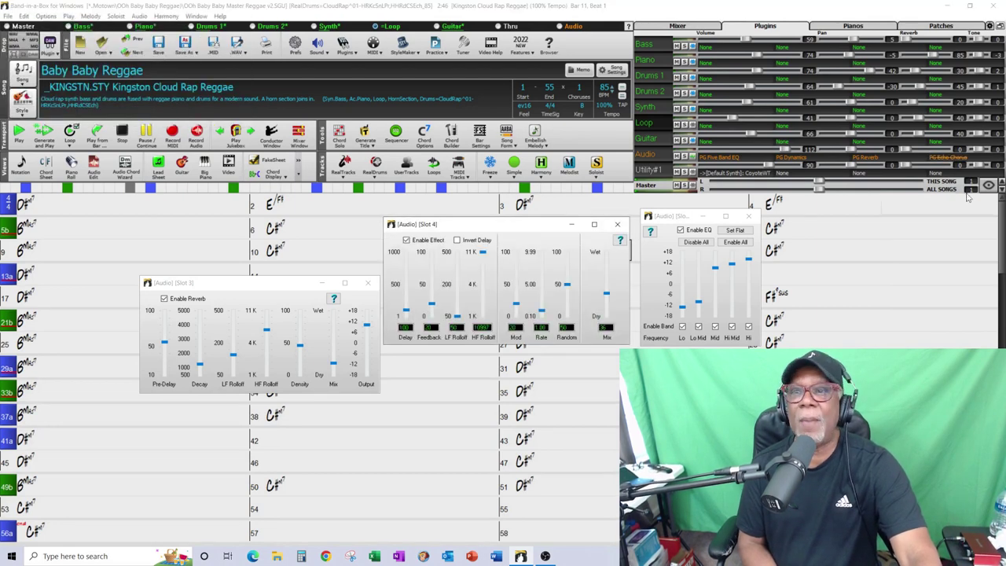
right_click(944, 161)
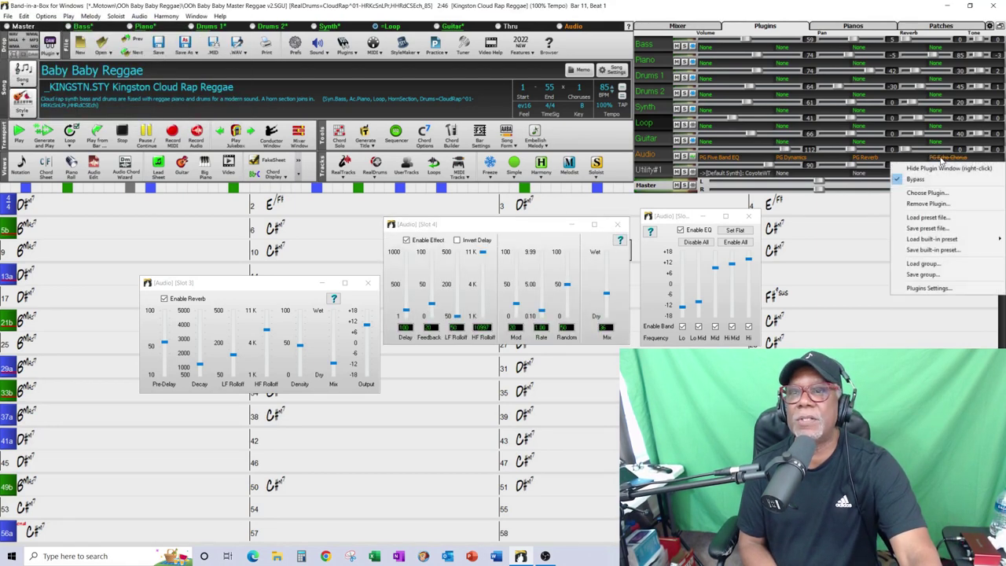
click(896, 180)
right_click(948, 161)
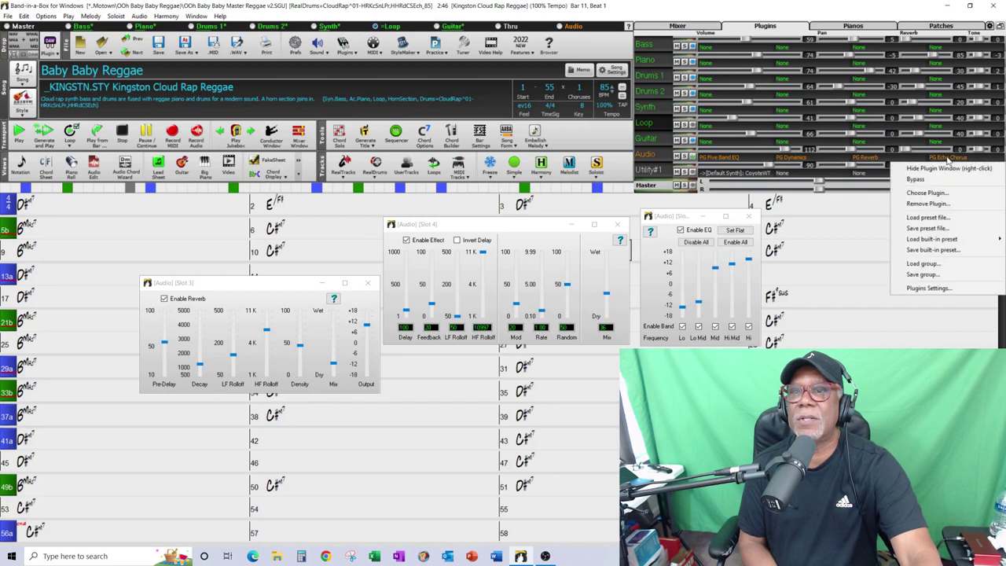
click(871, 318)
click(872, 318)
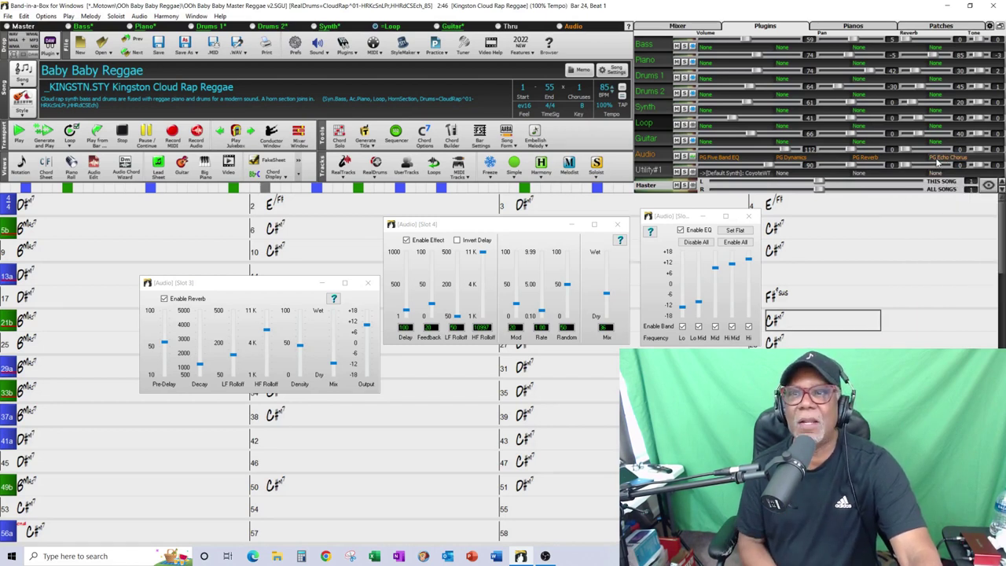
right_click(937, 161)
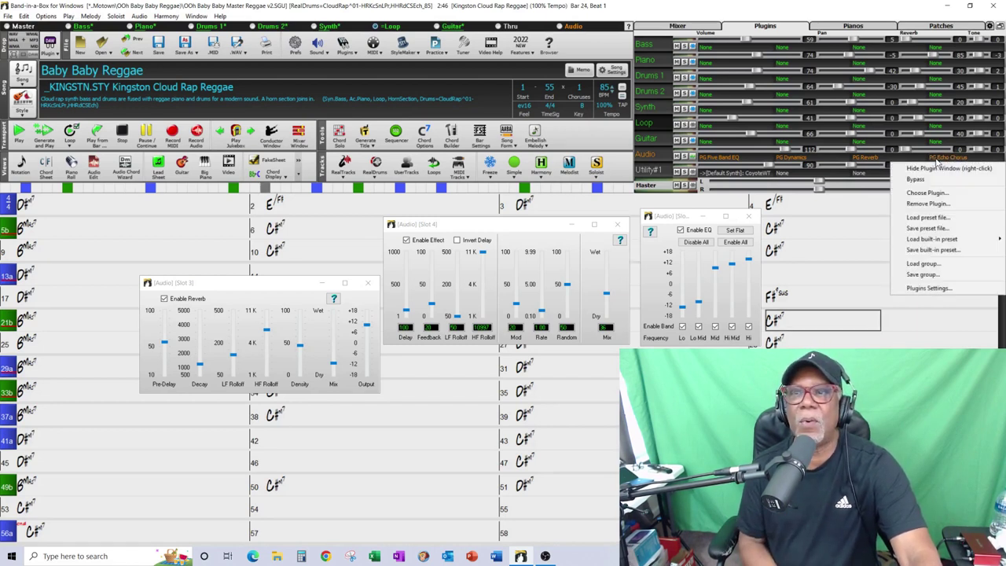
click(904, 336)
Step: Rearrange the Reverb and Echo Chorus windows so bars 5 and 9 and most of the Dynamics window are uncovered
click(277, 296)
drag(279, 291, 210, 241)
drag(540, 232, 519, 272)
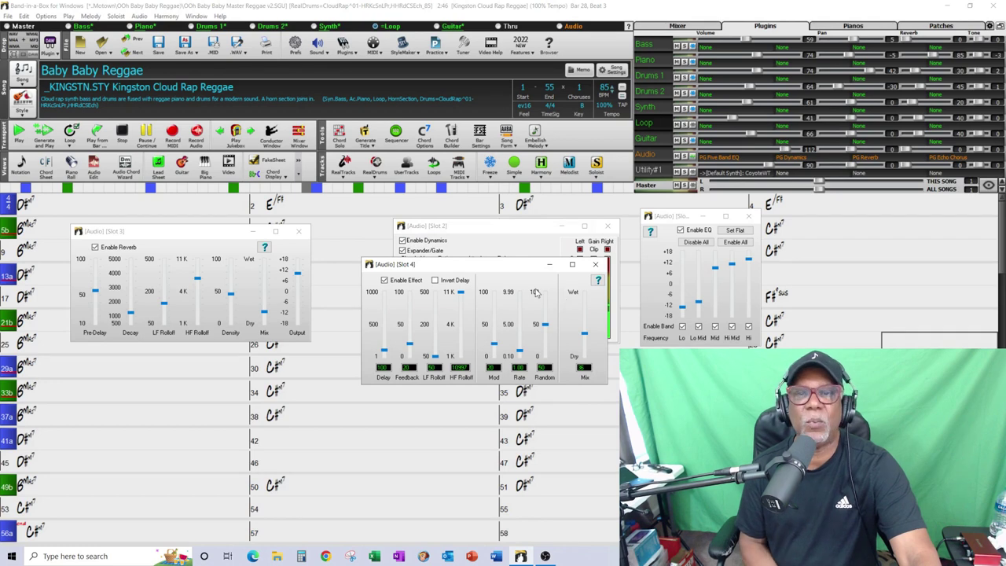
drag(525, 267, 511, 319)
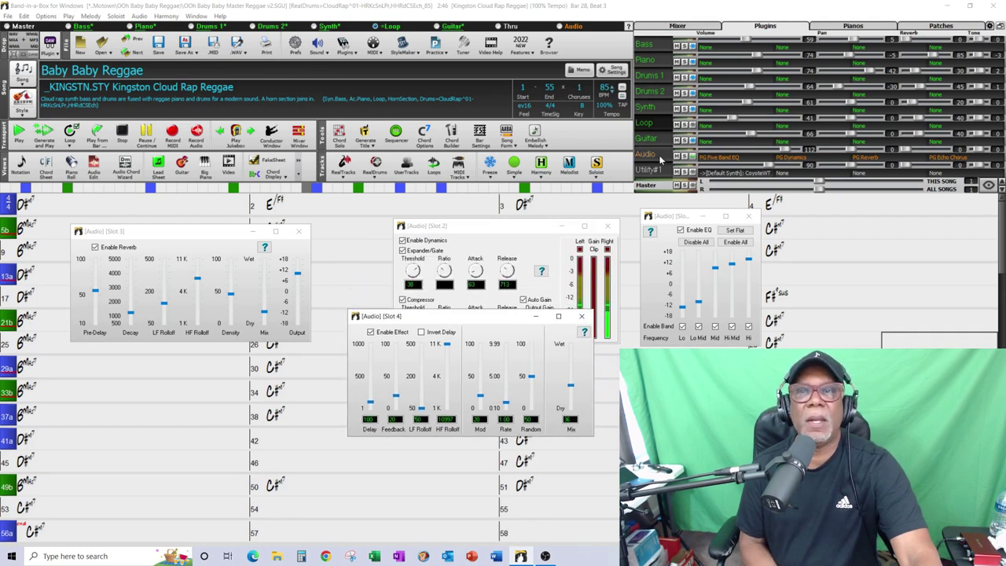
click(181, 272)
drag(189, 233, 186, 302)
Step: Play the soloed Audio track from bar 9, set the Echo Chorus Mix to 62, and audition it in the full mix
click(92, 255)
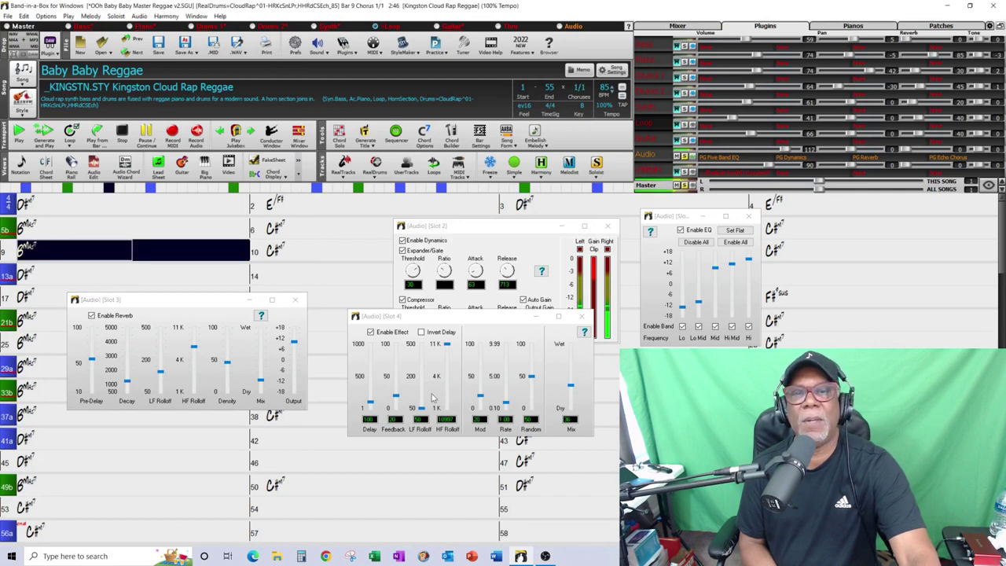
drag(571, 389, 570, 346)
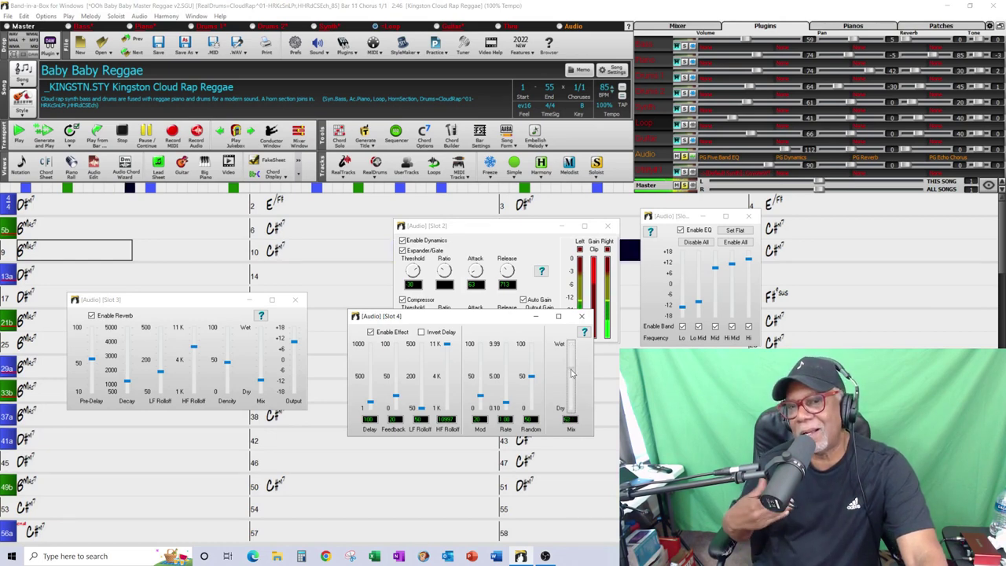
click(685, 157)
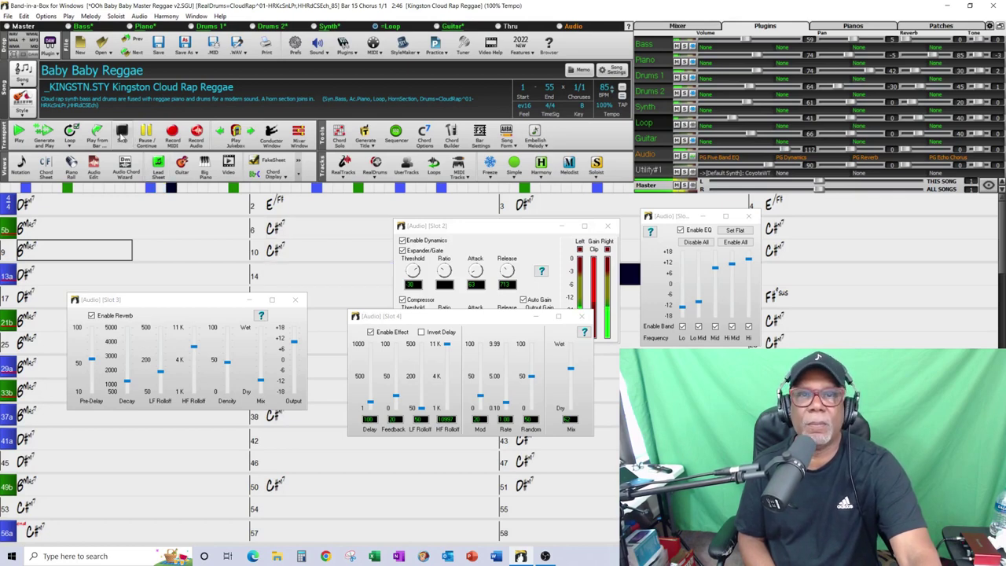
click(122, 135)
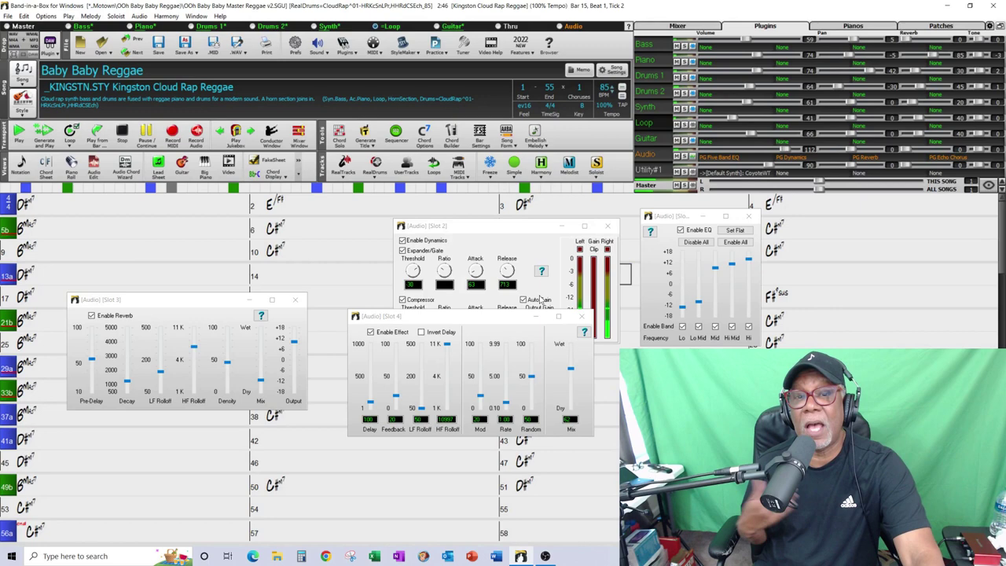
Step: Close the Audio track's Echo Chorus, Dynamics, EQ and Reverb plugin windows
click(582, 316)
click(607, 226)
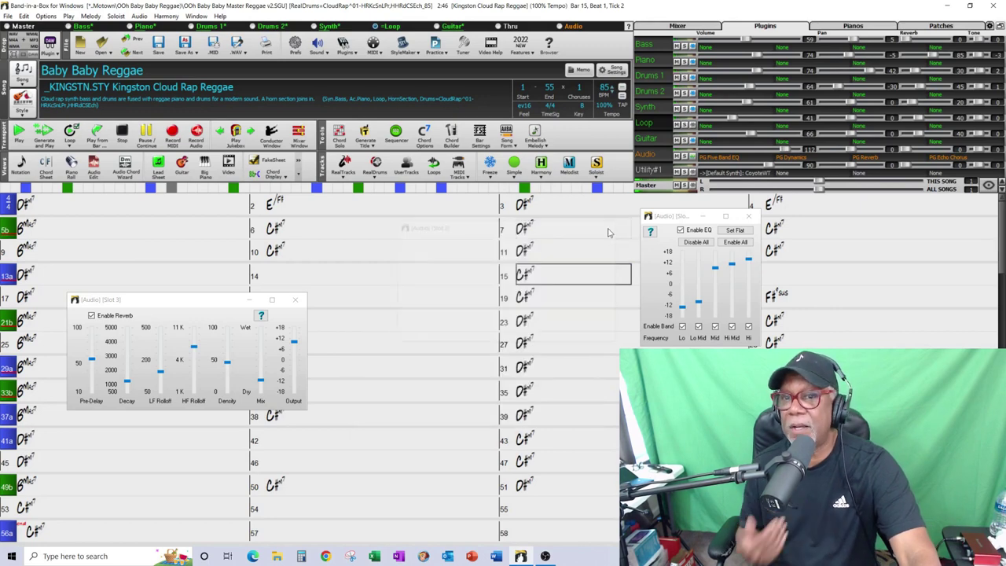
click(748, 216)
click(296, 300)
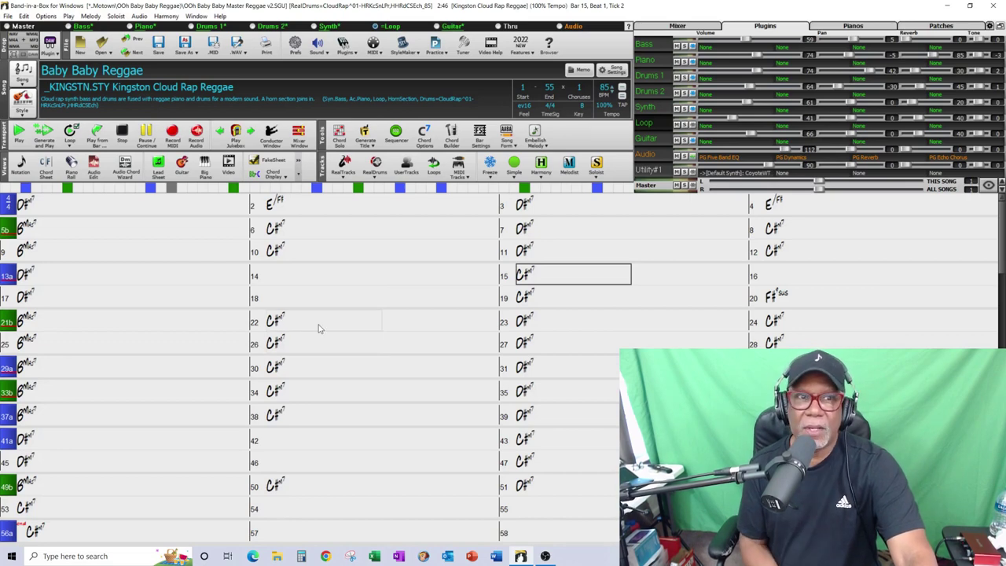
click(93, 165)
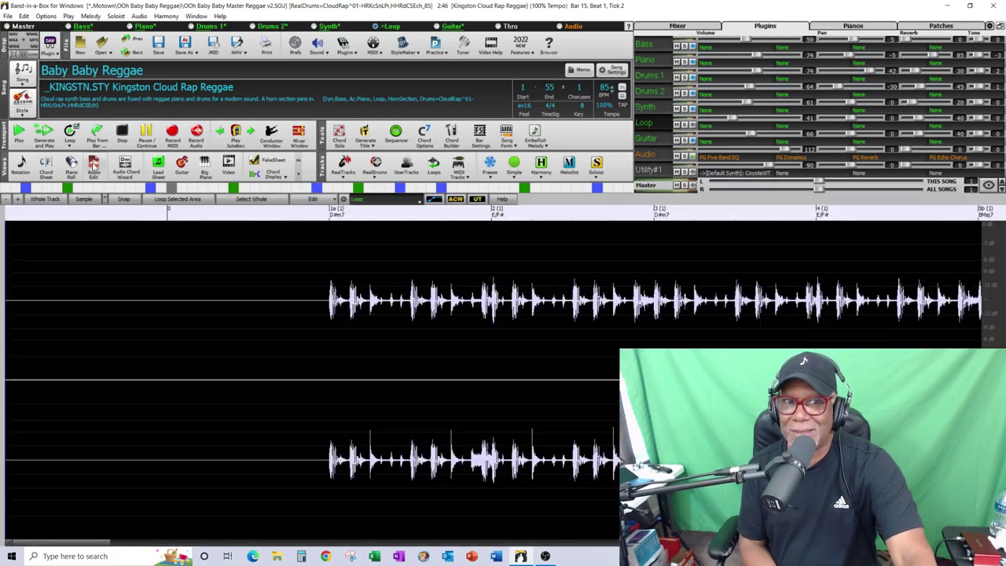
click(121, 230)
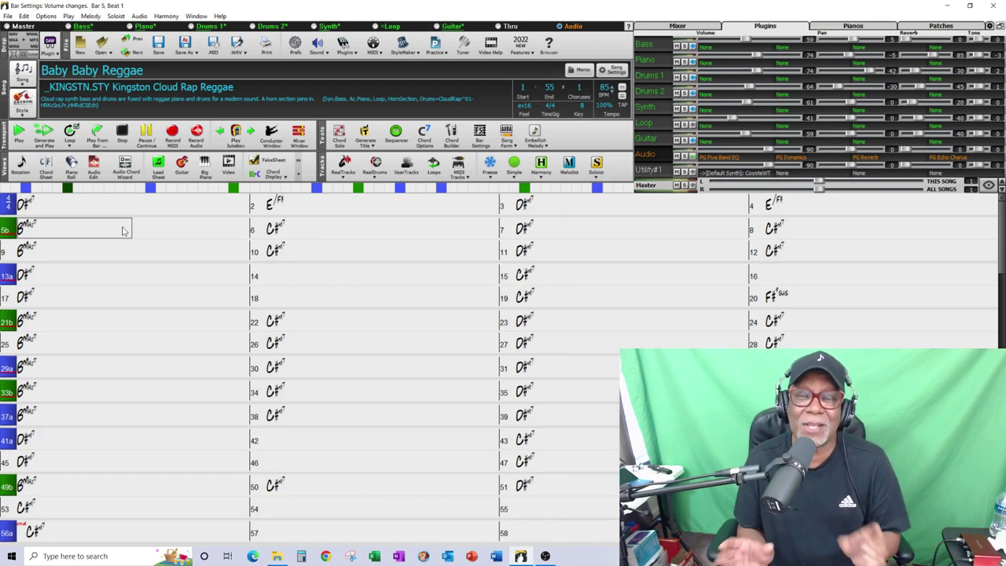
click(123, 231)
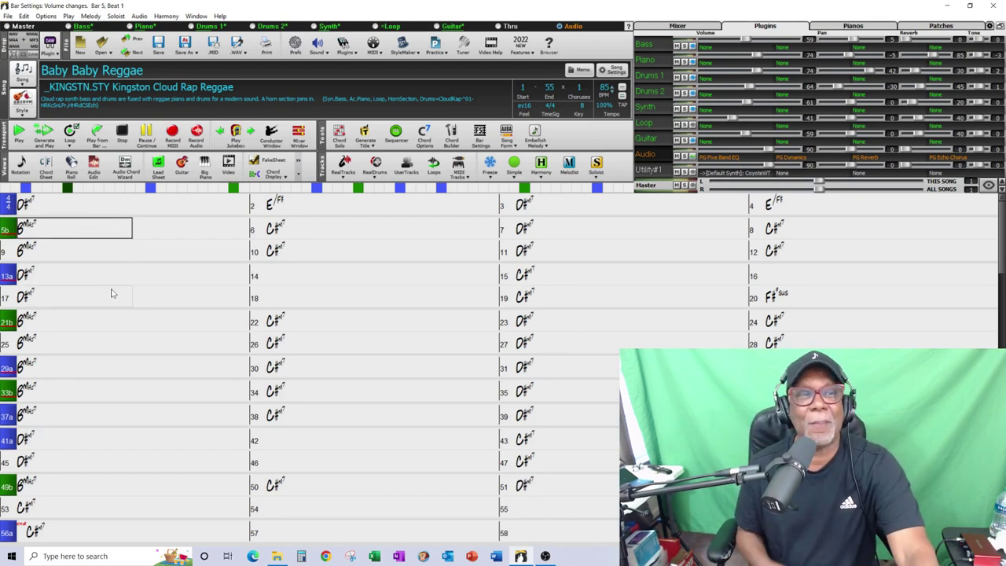
Step: Play the song from bar 13, solo the Audio track and pause playback at bar 19
click(72, 275)
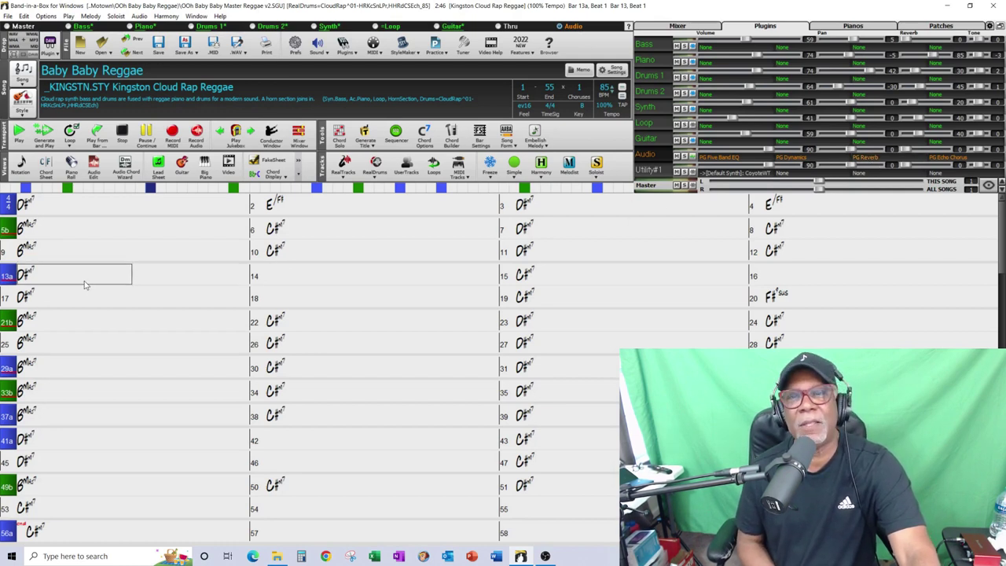
drag(90, 283, 232, 279)
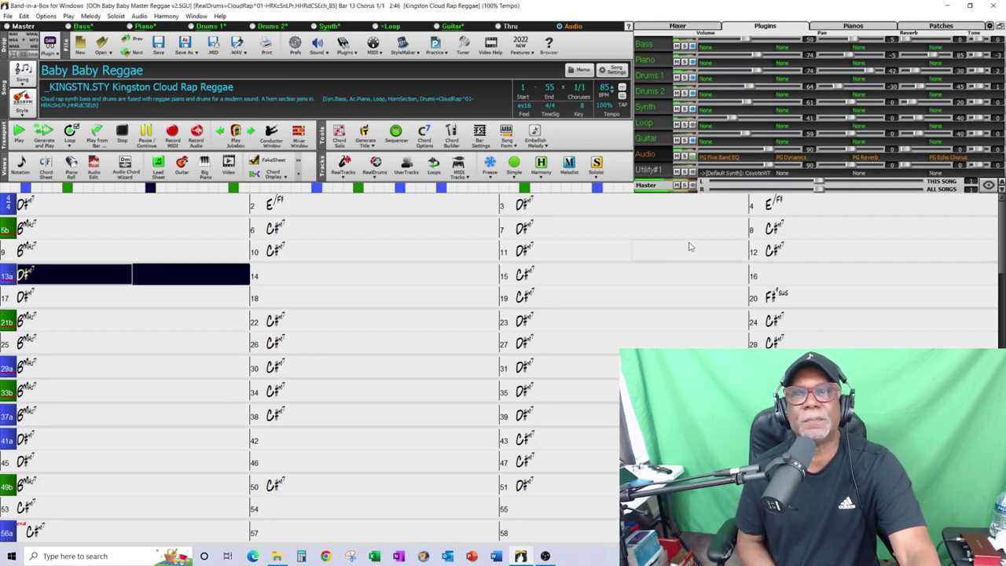
click(686, 156)
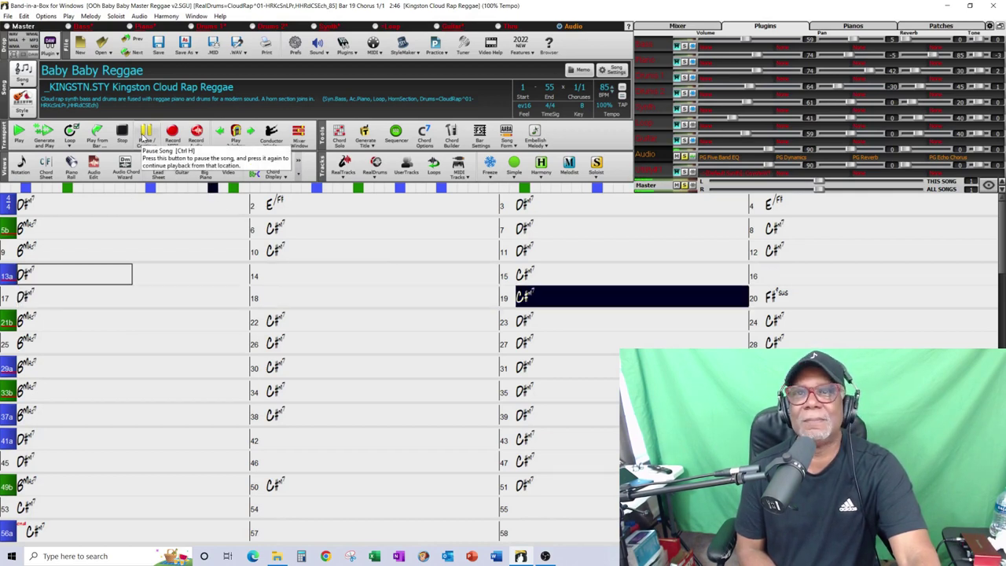
click(145, 135)
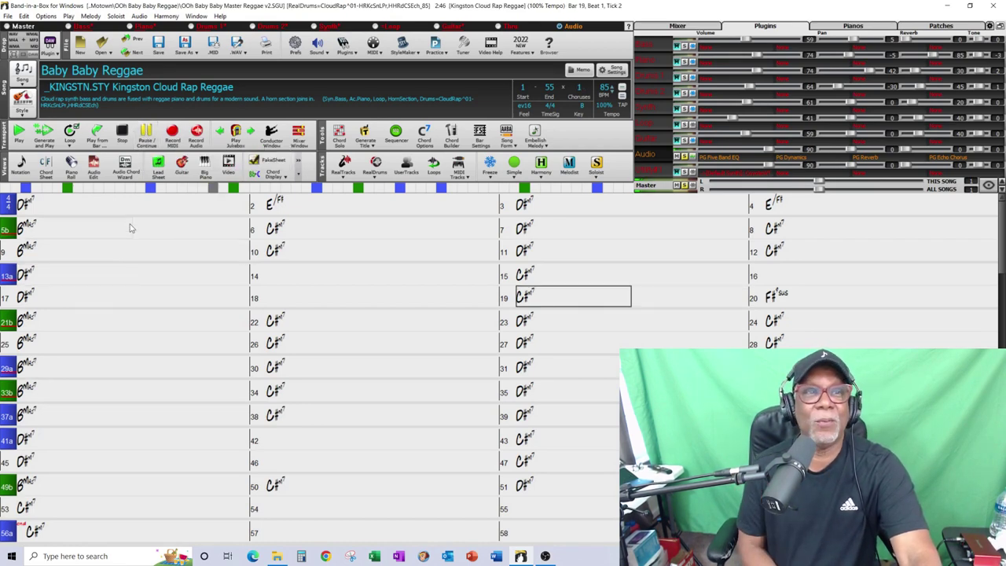
Step: Display the Audio track's waveform in the audio editor, showing bars 12 to 17
click(93, 167)
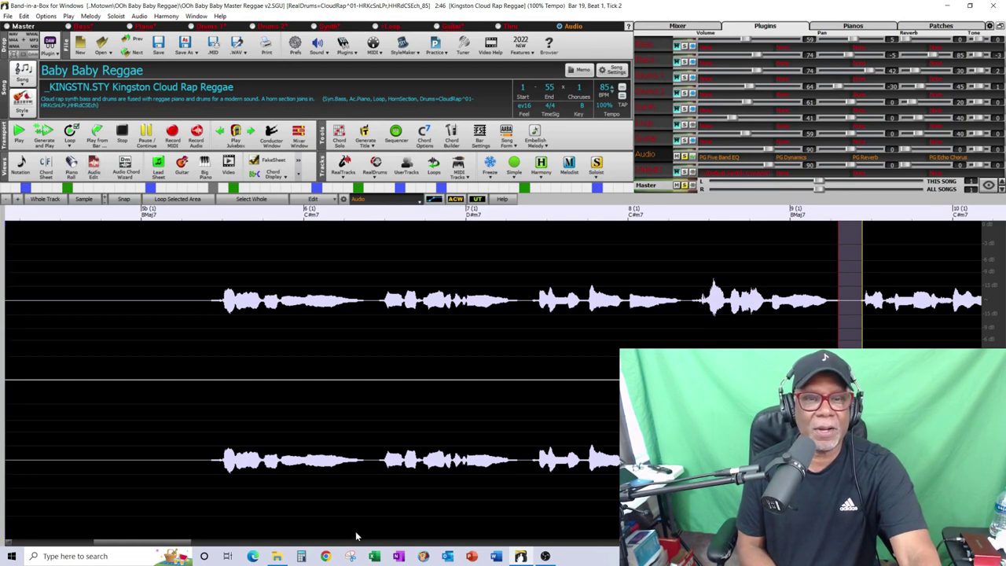
drag(185, 543, 334, 551)
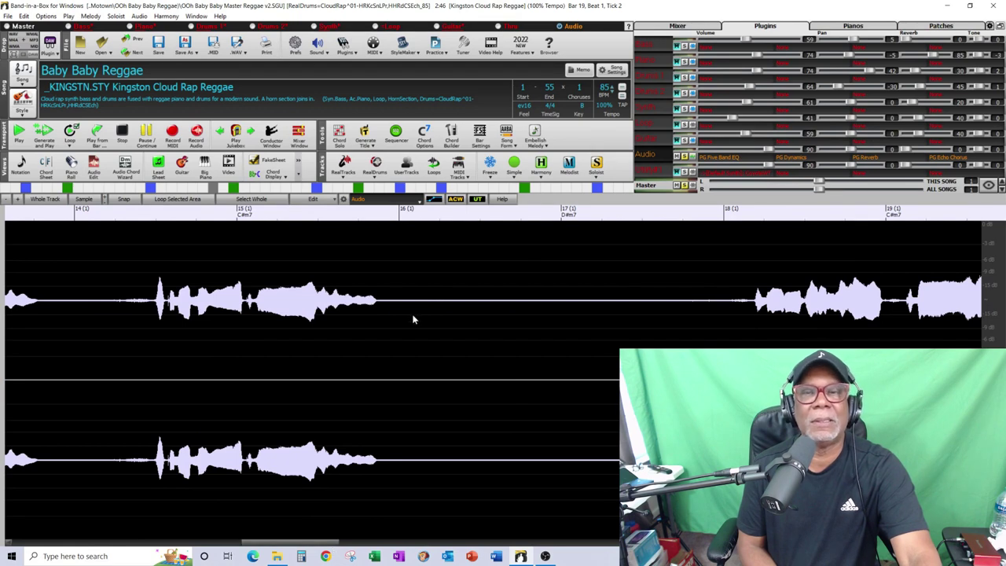
click(93, 165)
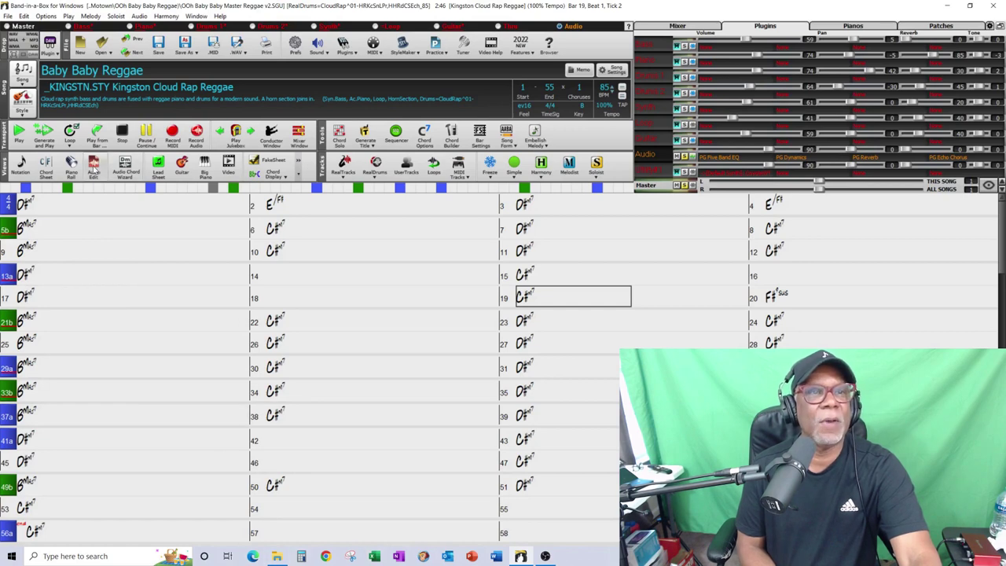
click(94, 167)
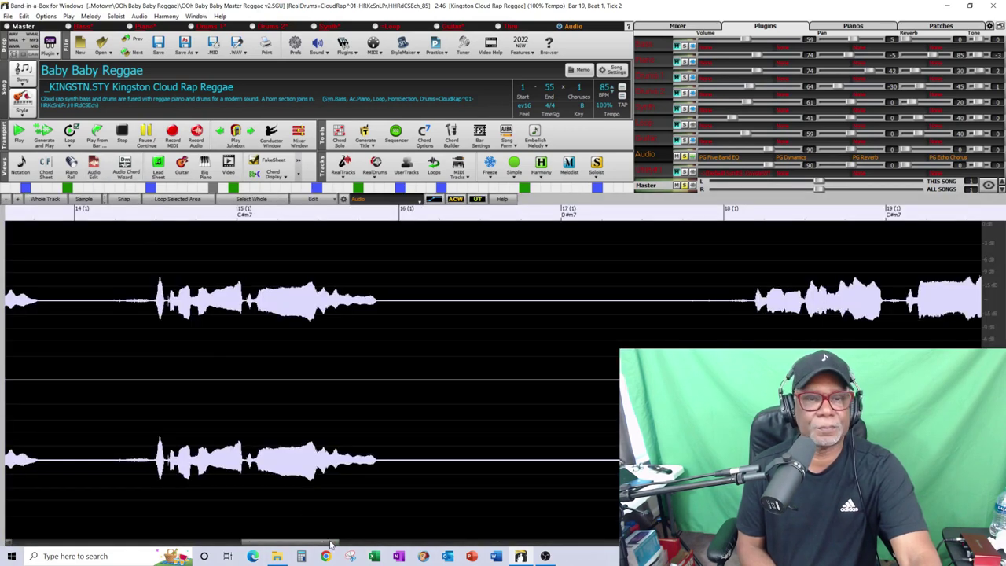
drag(330, 543, 299, 541)
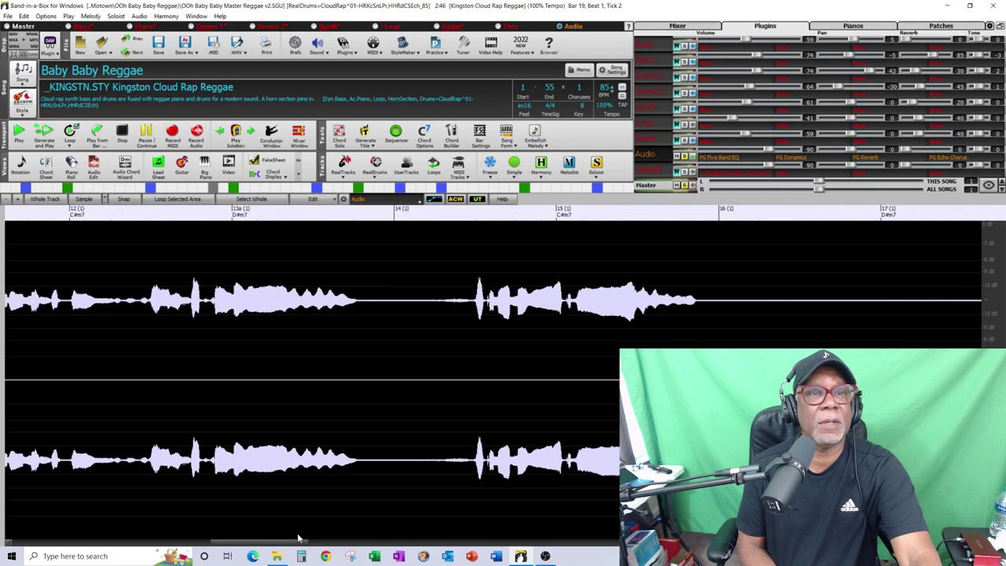
Step: Audition the Audio waveform from the middle of bar 12 and delete the low-level noise just before the phrase in bar 14
click(144, 228)
key(space)
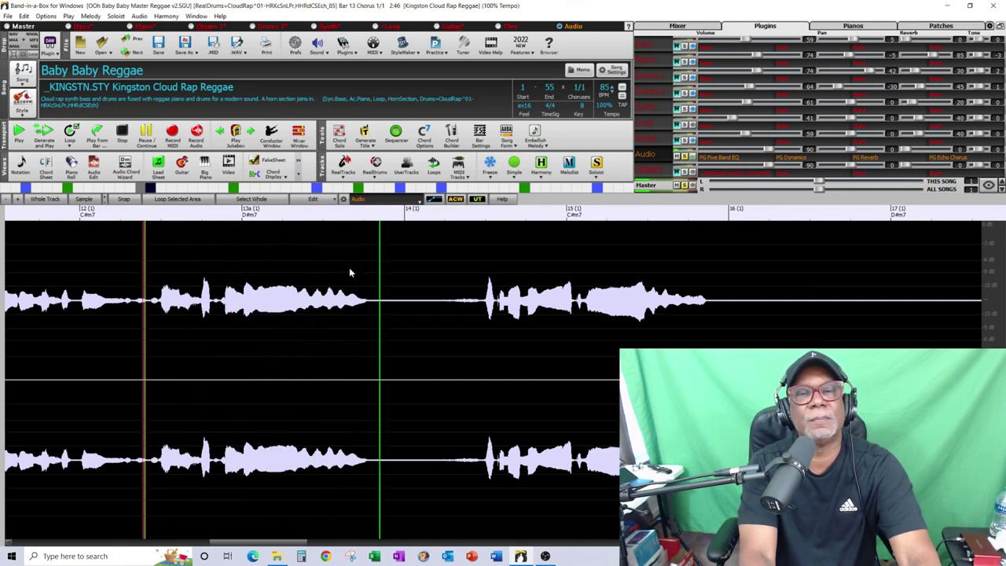
click(146, 133)
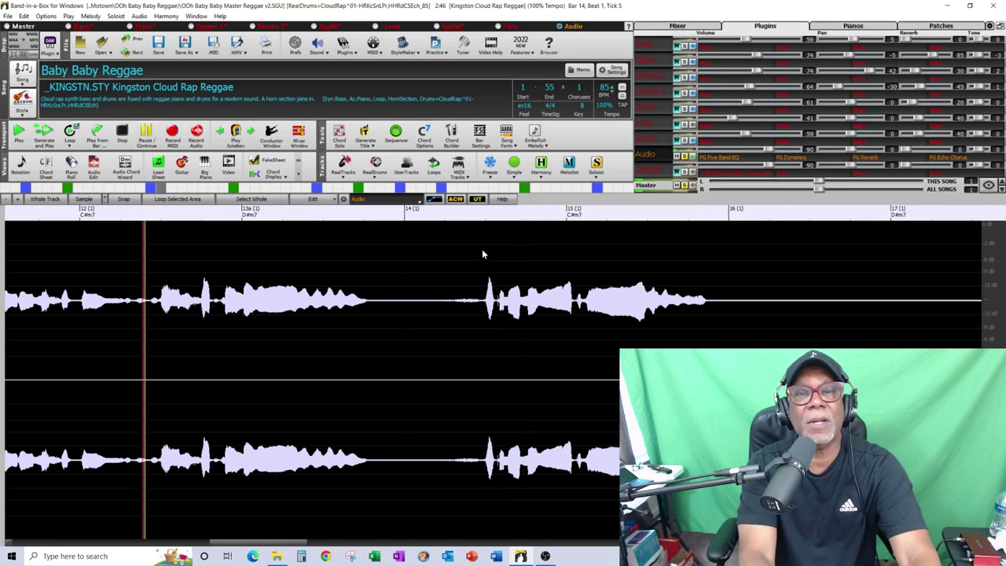
drag(482, 246, 437, 261)
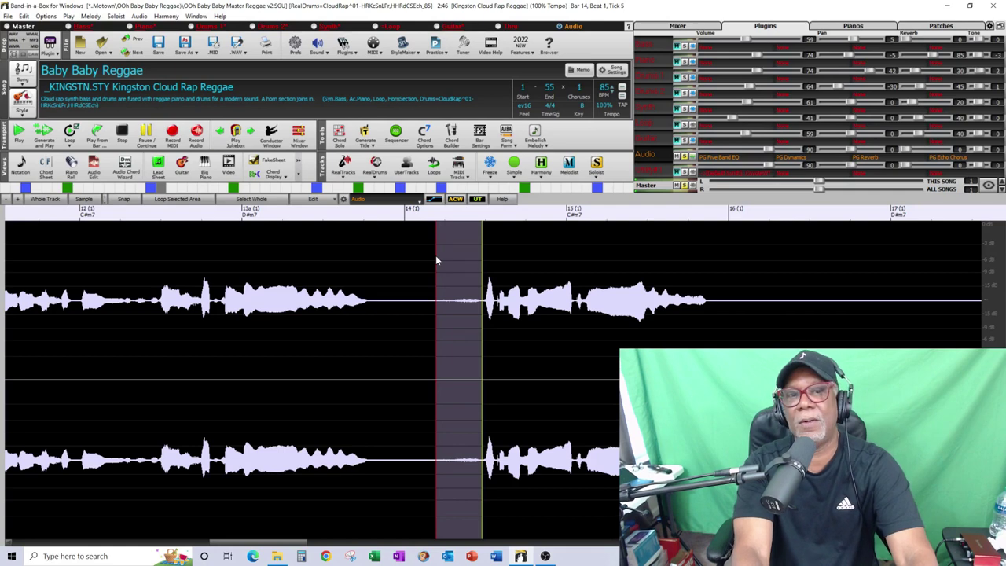
key(Delete)
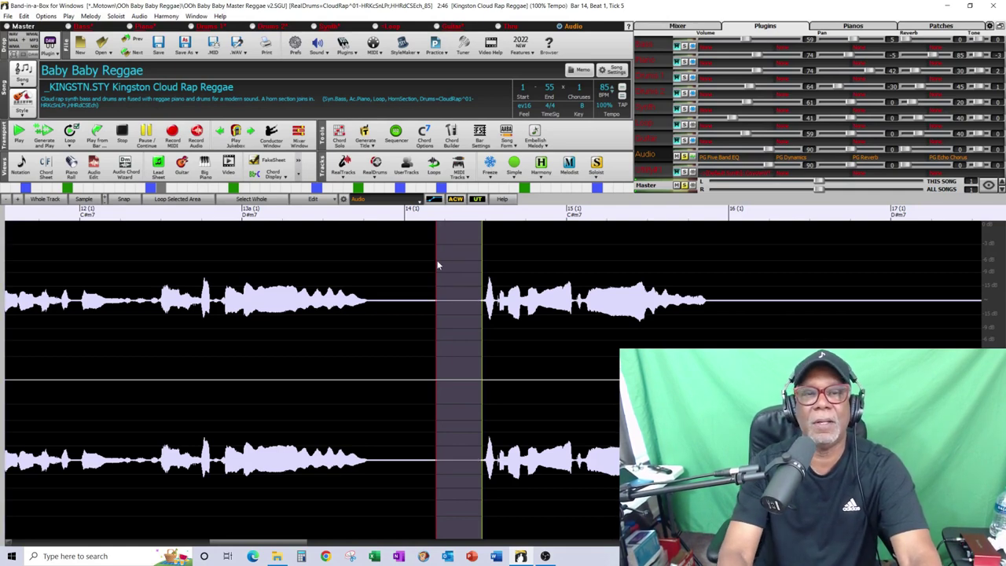
Step: Play the edited waveform from just before bar 14, following it until bar 19
click(393, 232)
key(space)
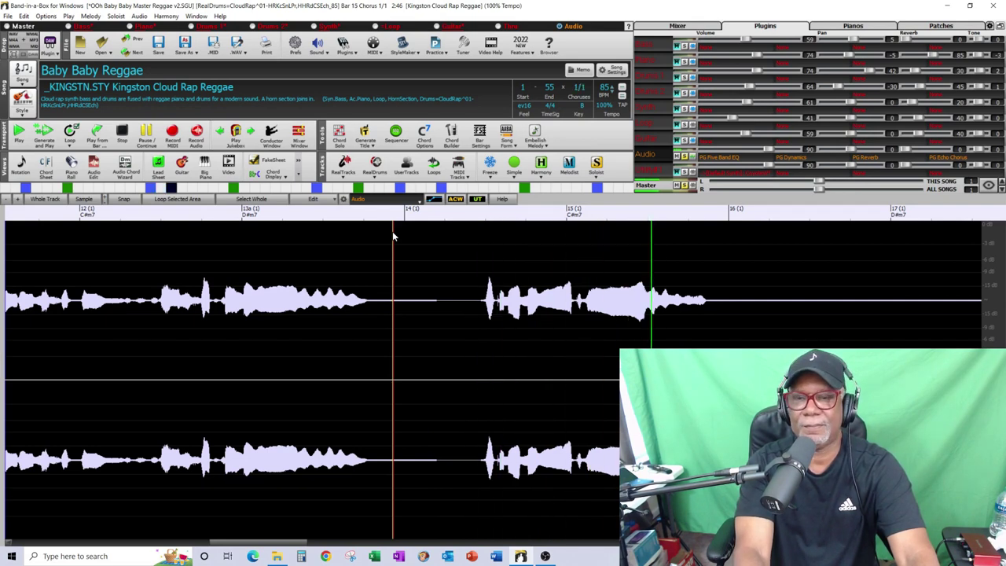
drag(292, 542, 322, 542)
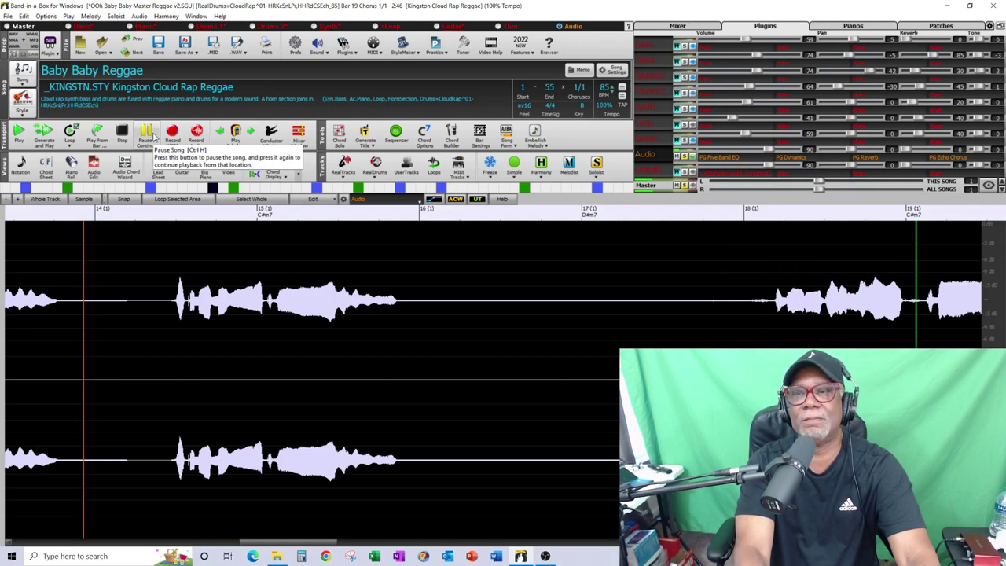
click(154, 135)
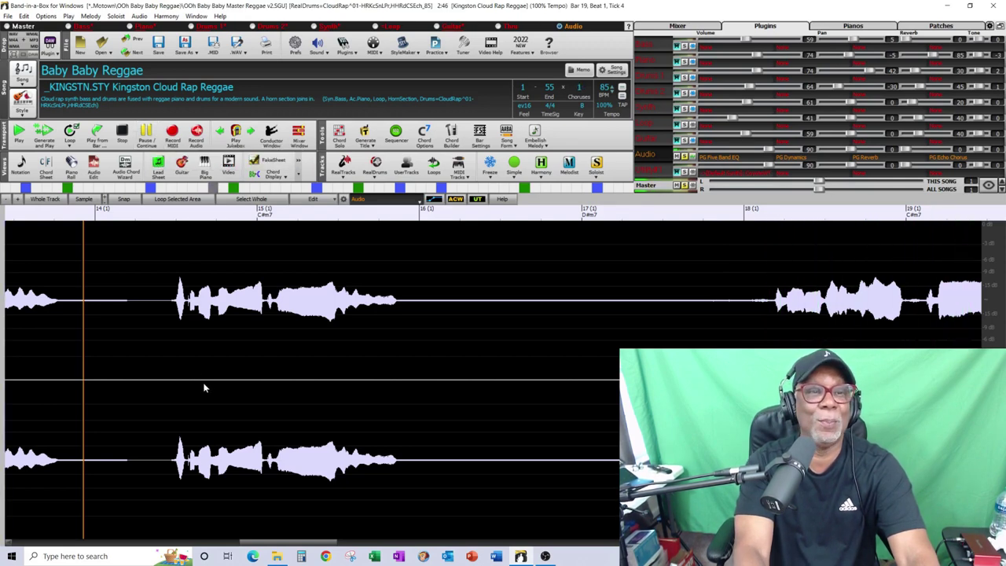
Step: Replay the edit from just before bar 14, pause at the end of bar 16 and show bars 16 to 21
drag(275, 542, 231, 522)
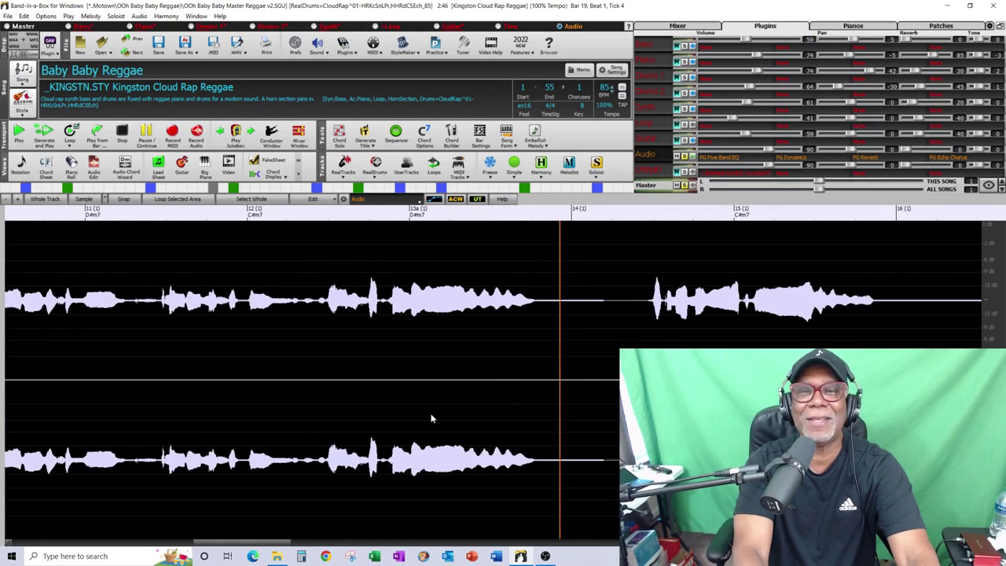
key(space)
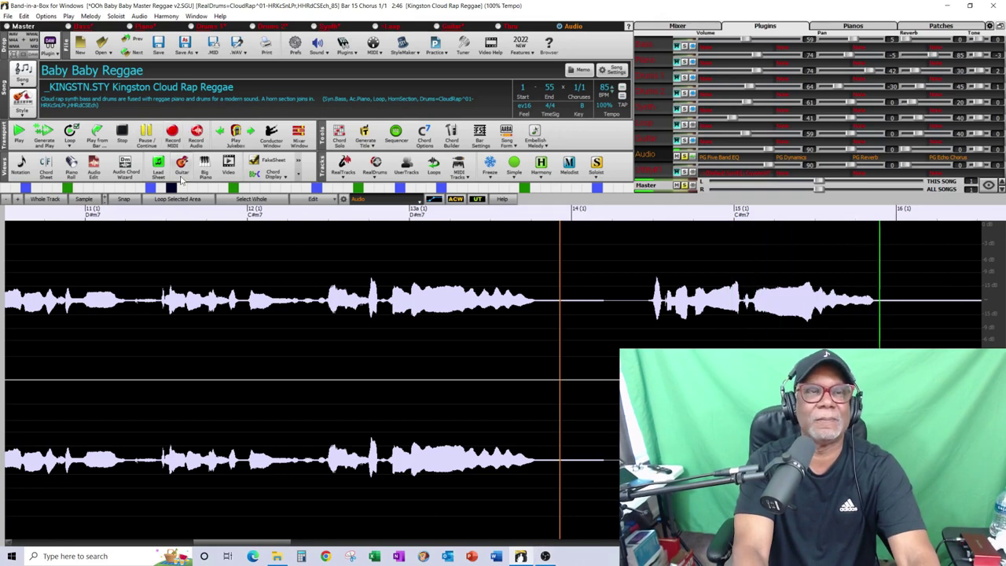
drag(281, 542, 359, 548)
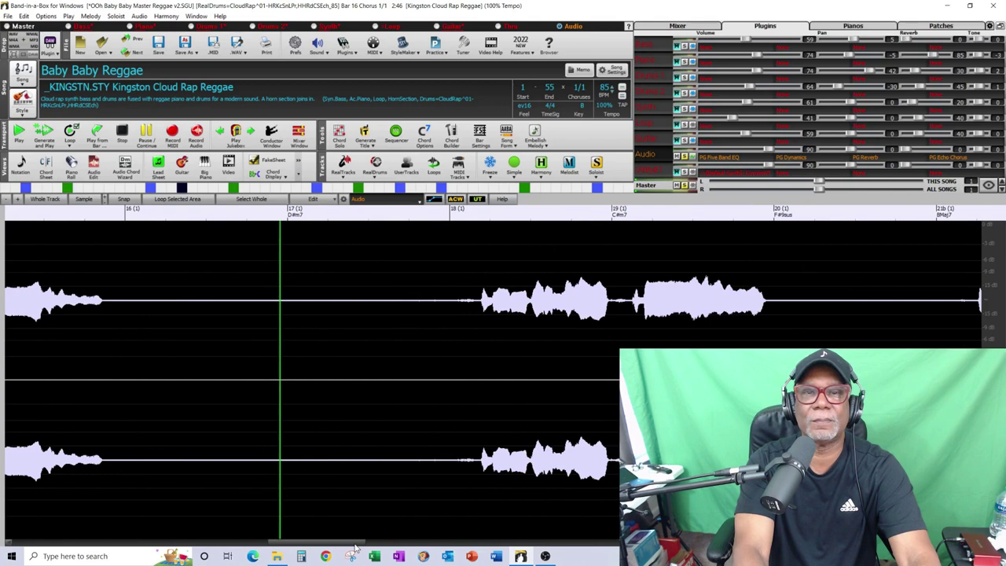
click(148, 135)
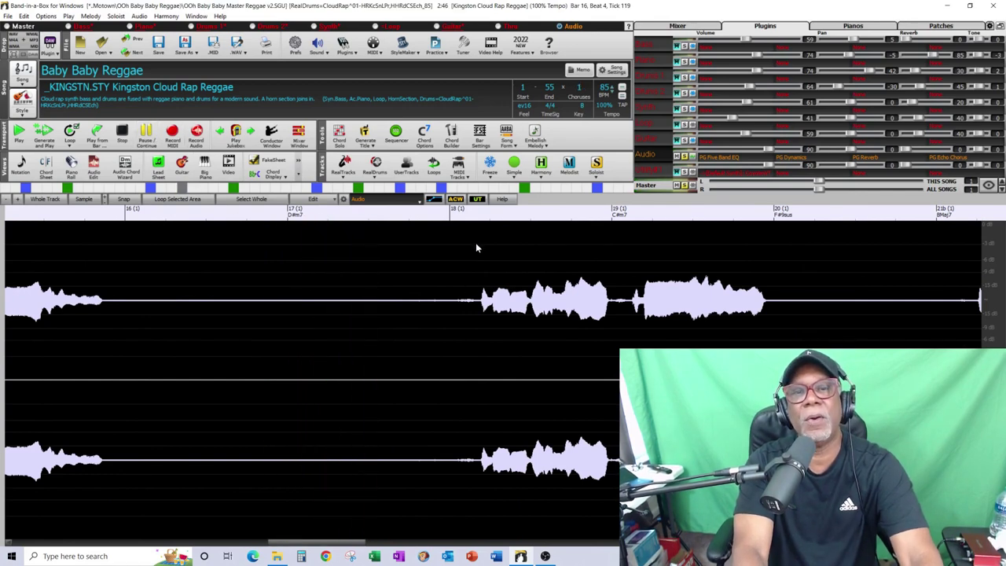
Step: Delete the low-level noise just before the phrase in bar 18 and select the short noise at the start of bar 19
drag(475, 249, 444, 254)
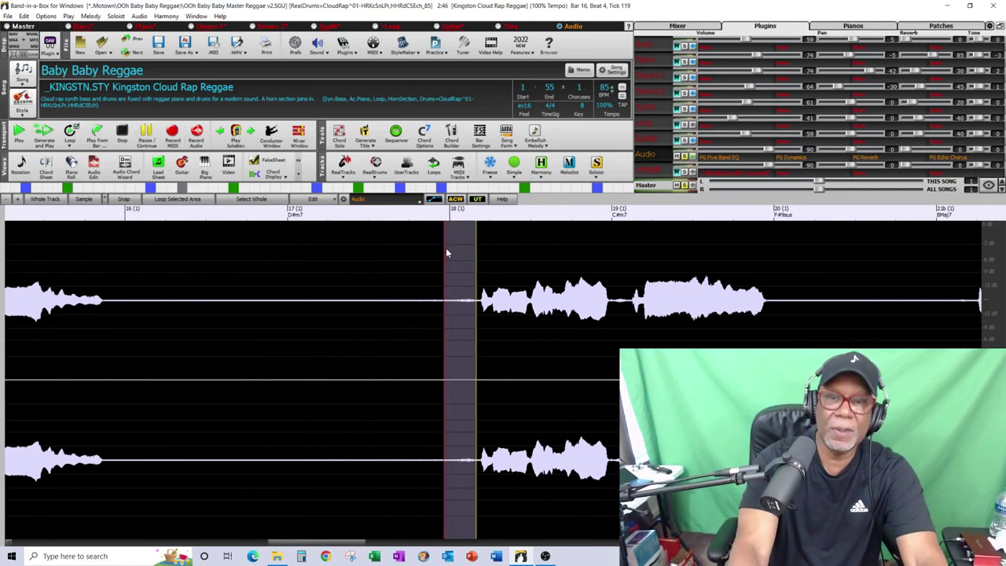
click(634, 225)
drag(631, 225, 616, 231)
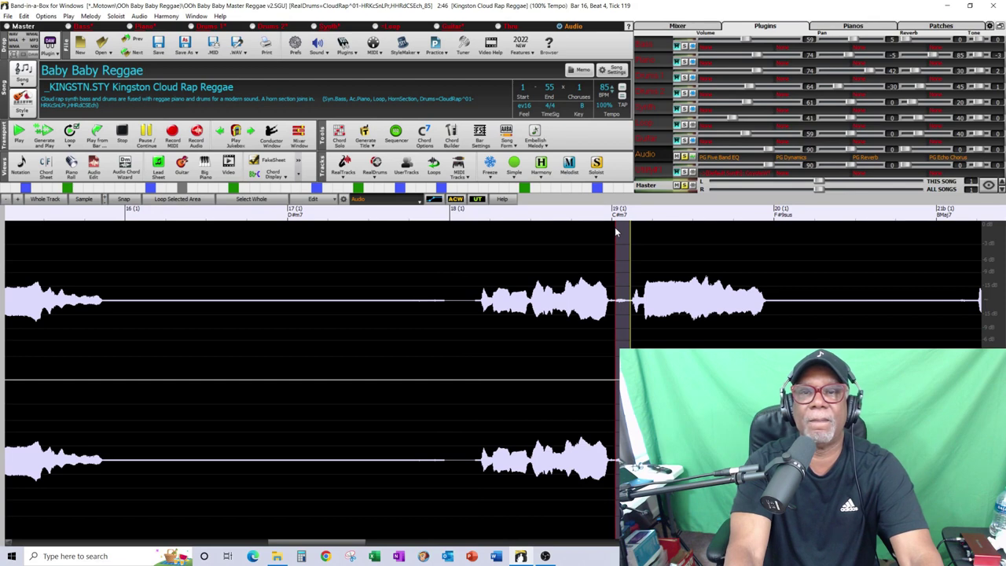
Step: Play the waveform from just before bar 18, pause at bar 22 and select the quiet gap around the start of bar 22
click(444, 274)
key(space)
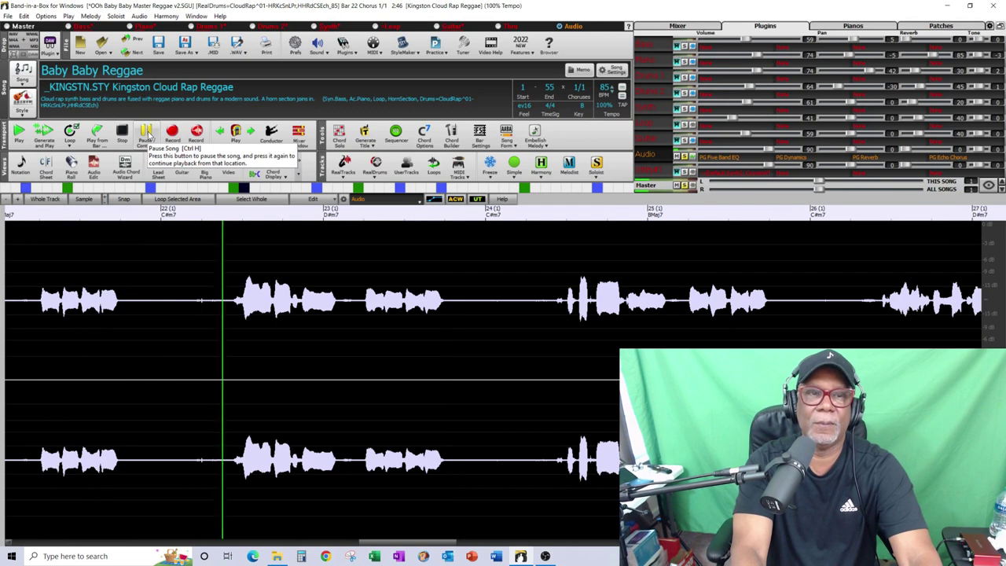
click(146, 135)
drag(237, 250, 139, 256)
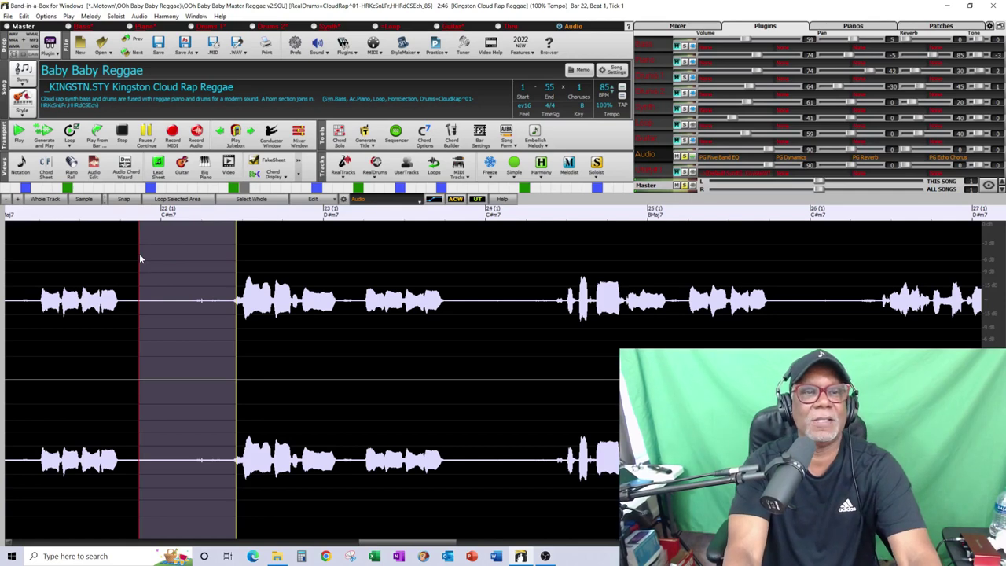
Step: Return to the chord sheet and play the full mix from bar 13, stopping at bar 20
click(94, 165)
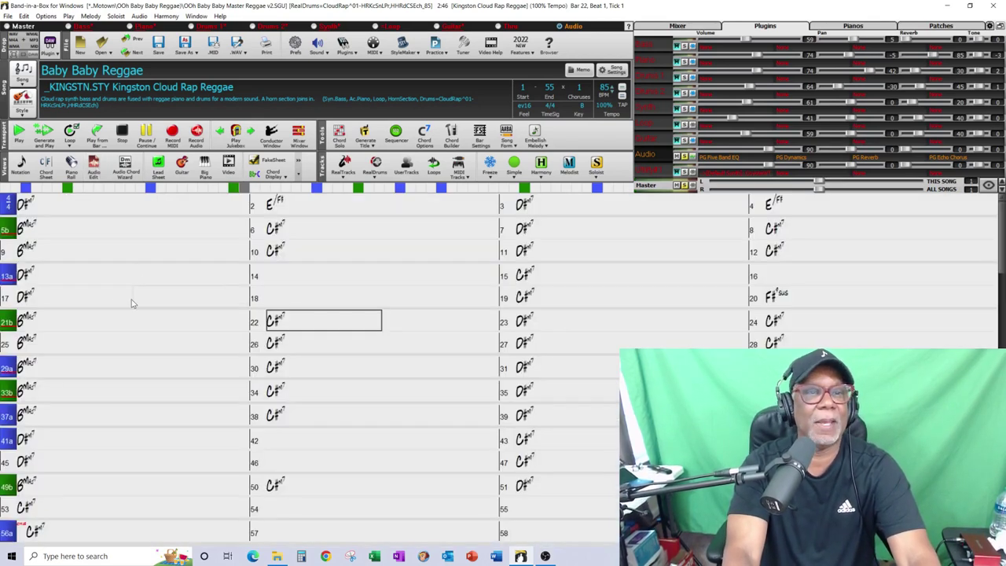
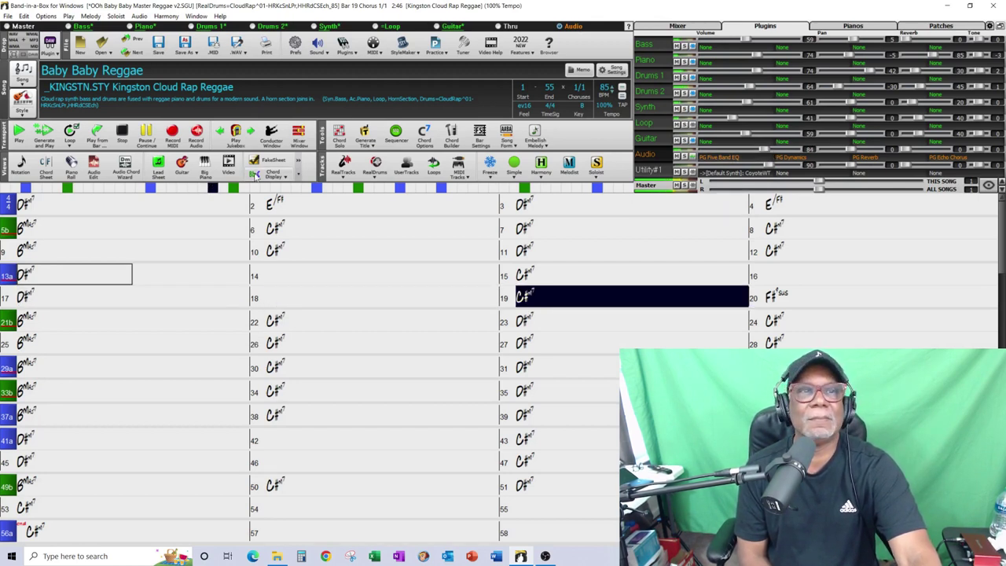
click(123, 135)
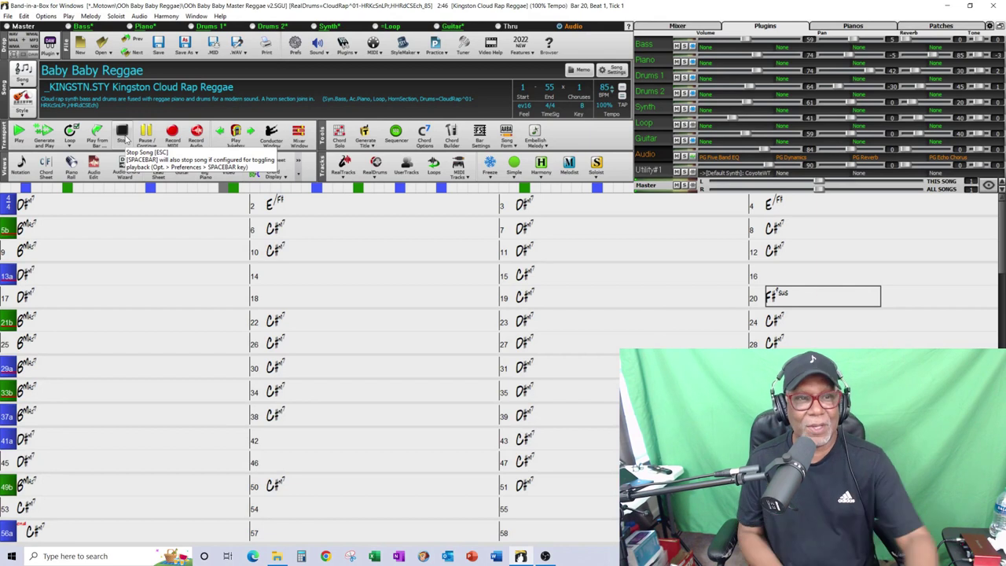
Step: Open the Bar Settings for bar 5 from the chord sheet
click(55, 208)
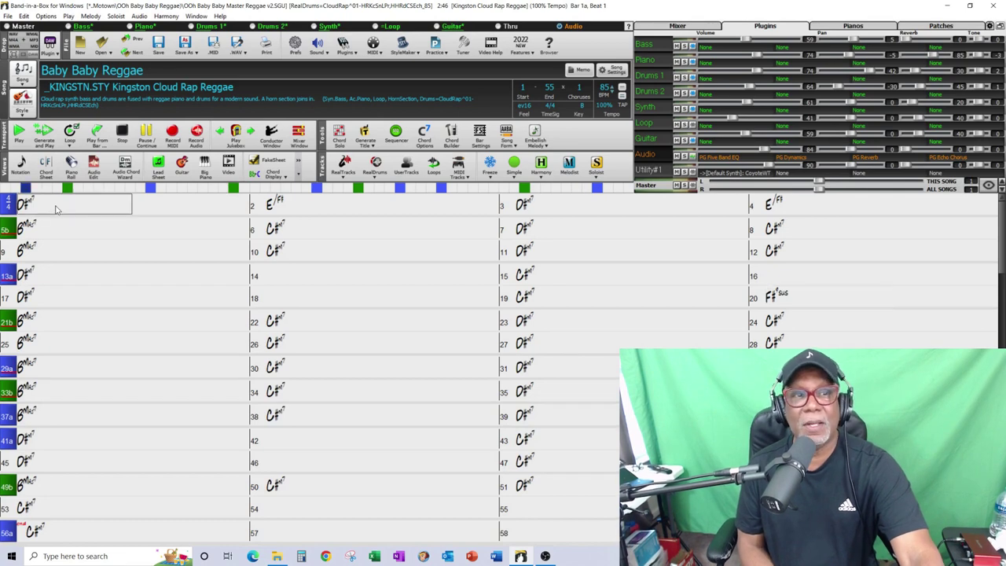
right_click(57, 228)
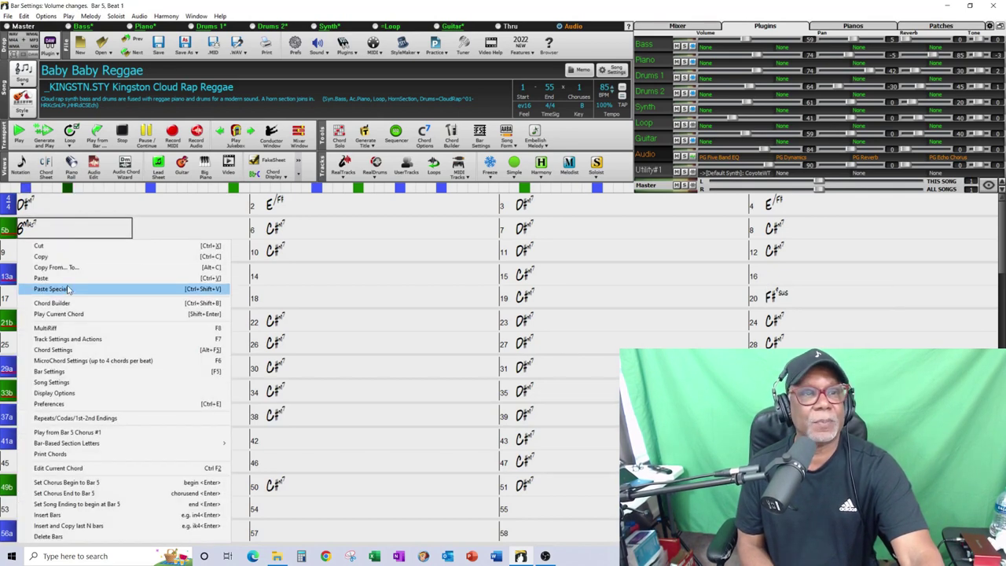
click(65, 372)
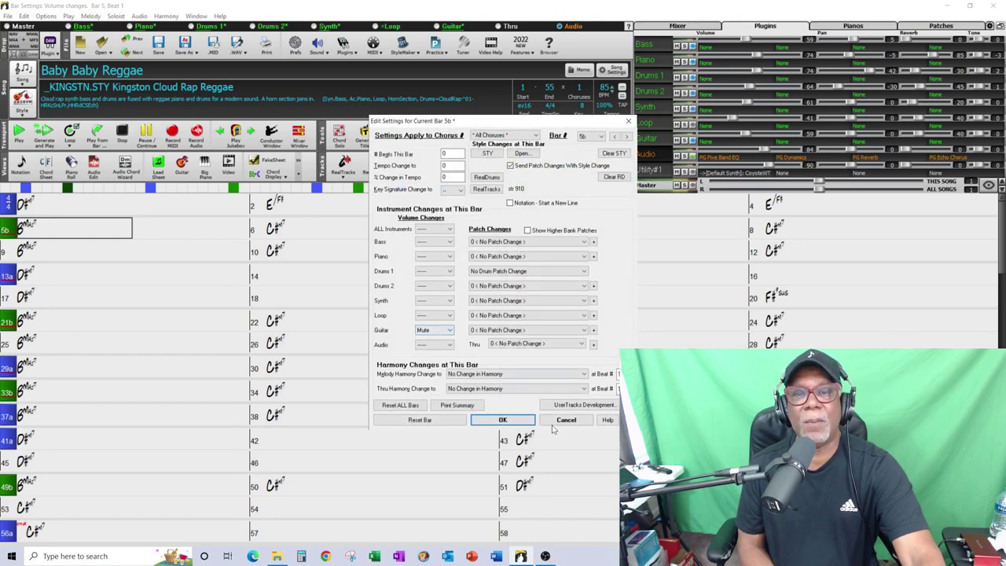
Step: Close the bar 5 settings, inspect the guitar volume change in the Bar Settings for bar 29, and cancel out
click(555, 422)
click(92, 375)
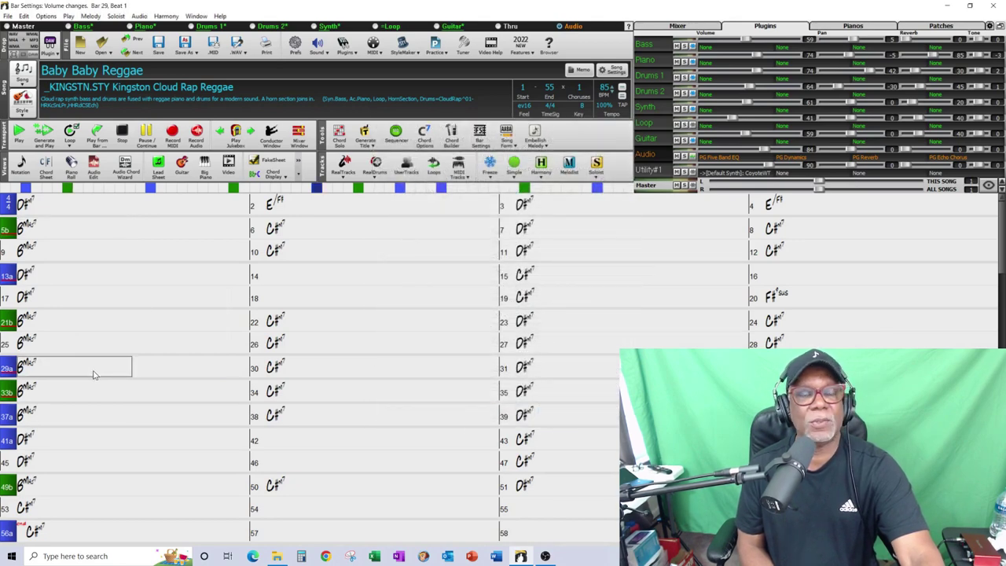
right_click(93, 375)
click(73, 209)
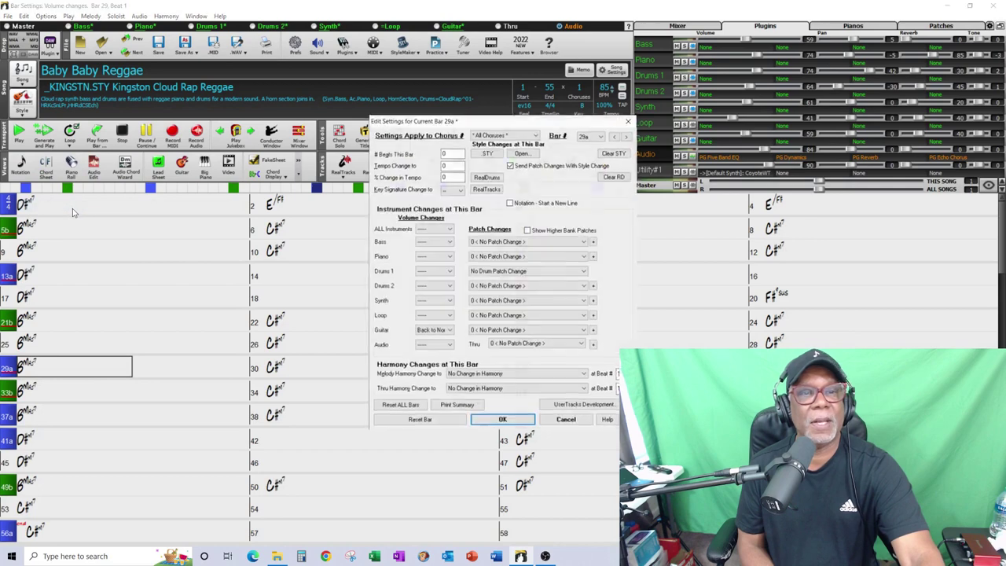
click(566, 420)
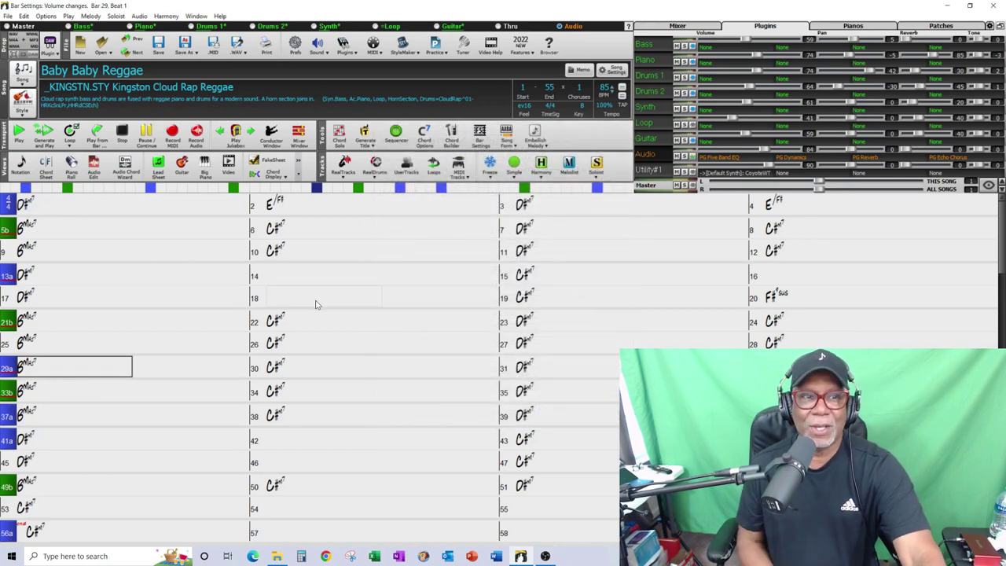
Step: Inspect the RealTracks change for the Strings track in the Bar Settings for bar 5 and cancel out
click(82, 234)
right_click(80, 234)
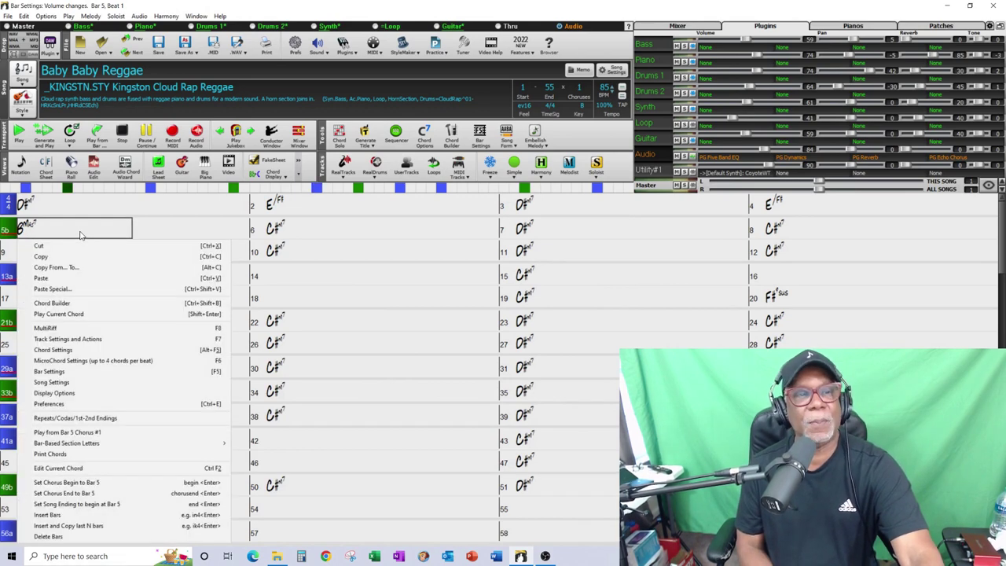
click(90, 373)
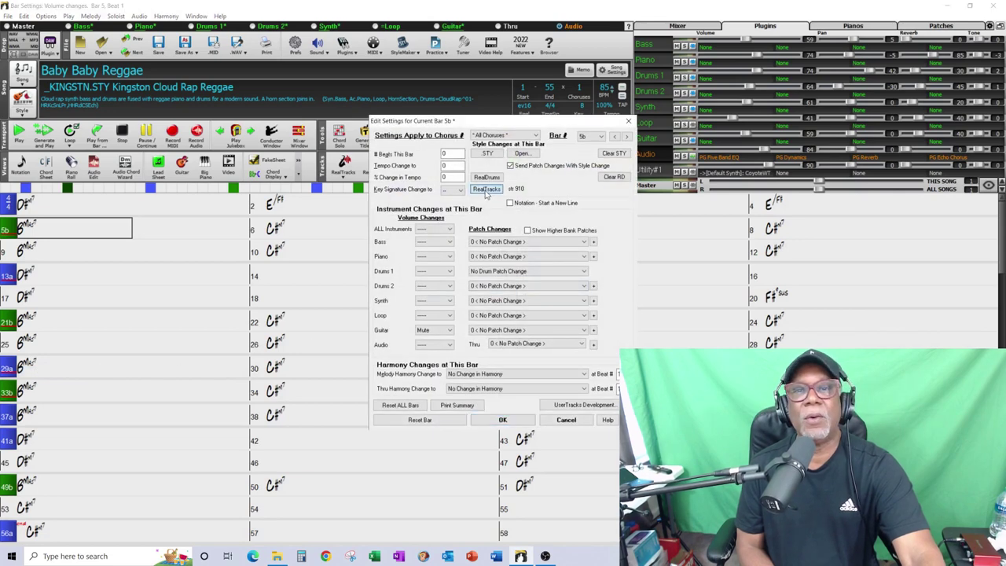
click(486, 192)
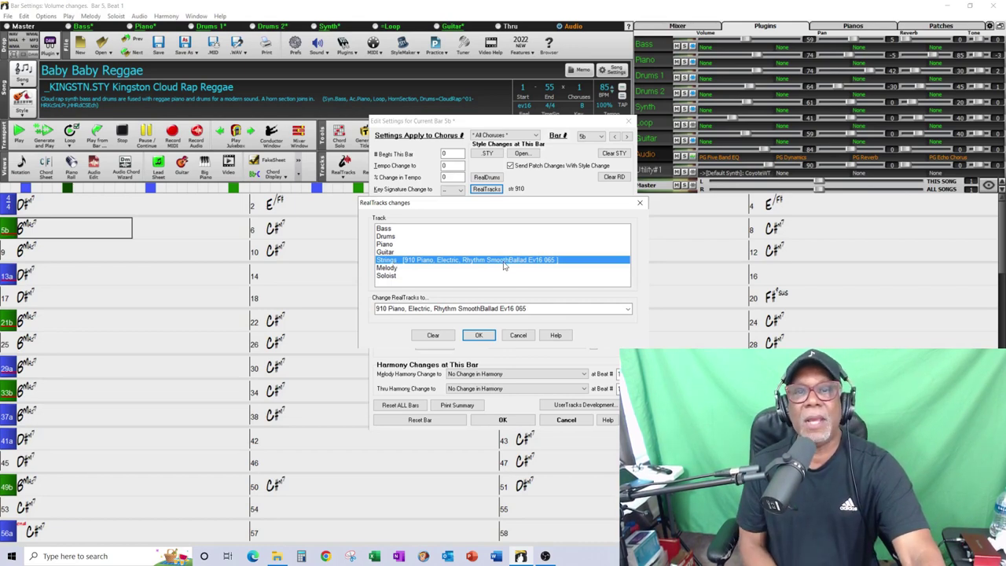
click(519, 336)
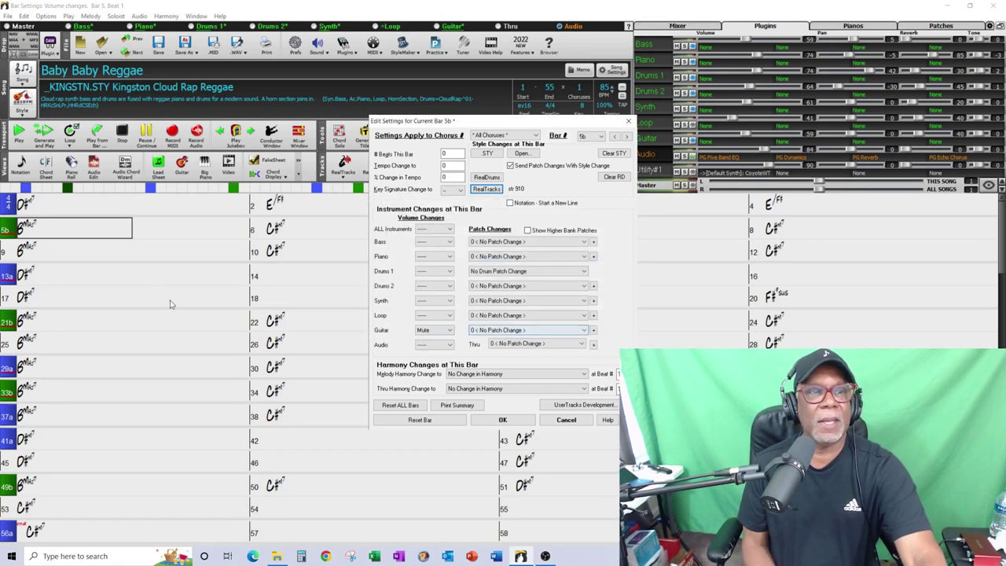
click(550, 422)
Step: Inspect the RealTracks change for the Strings track in the Bar Settings for bar 13 and cancel out
click(74, 274)
right_click(75, 274)
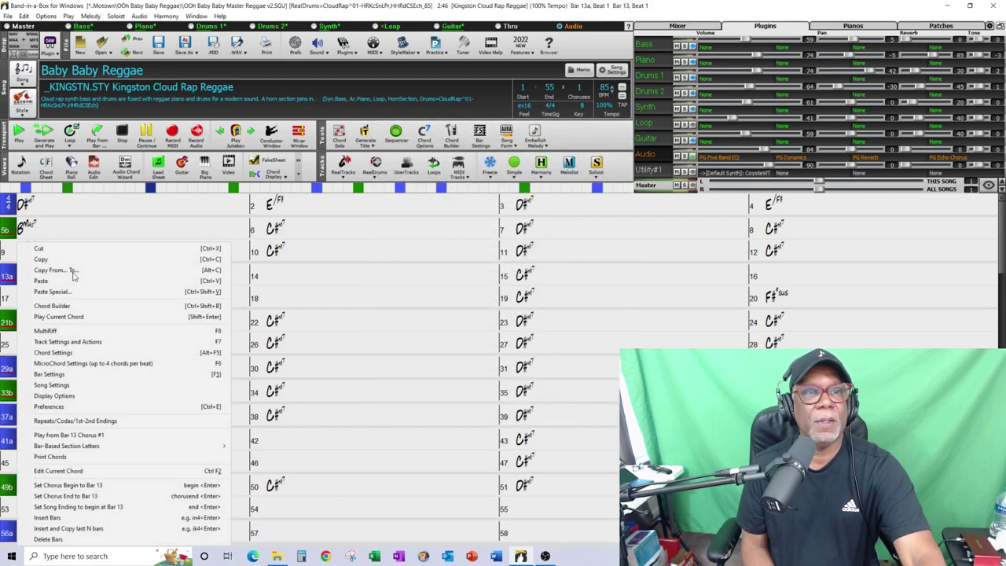
click(71, 375)
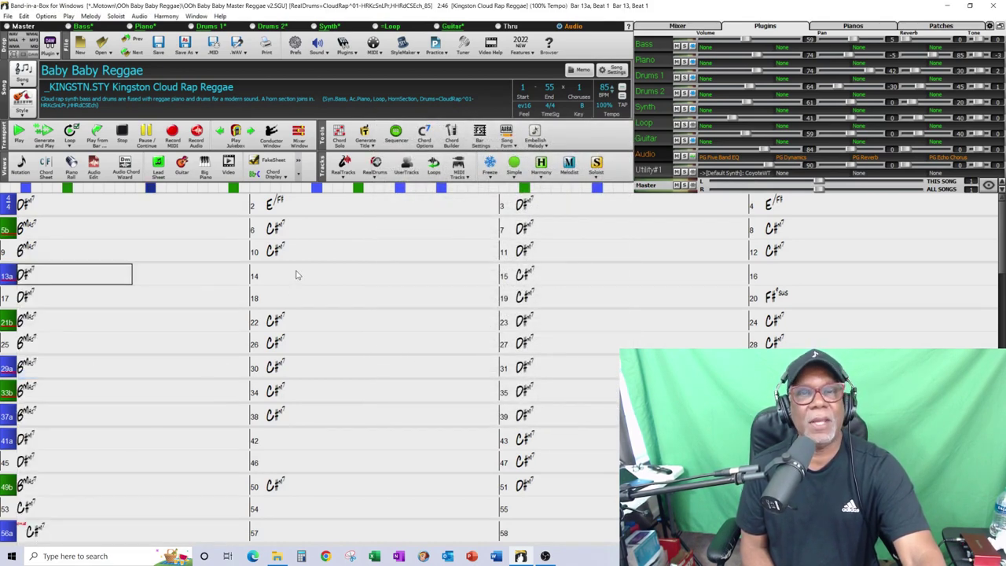
click(487, 189)
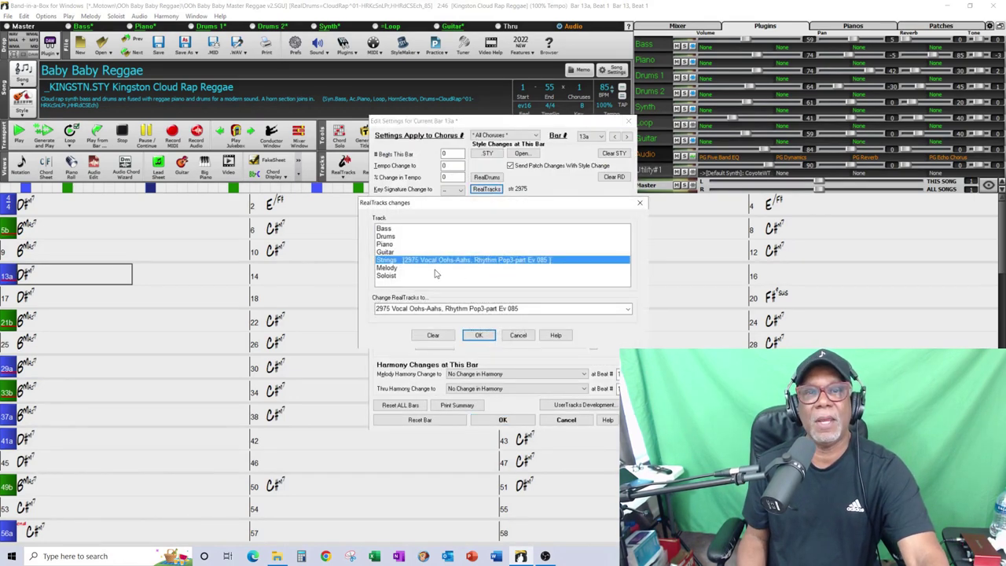
click(518, 334)
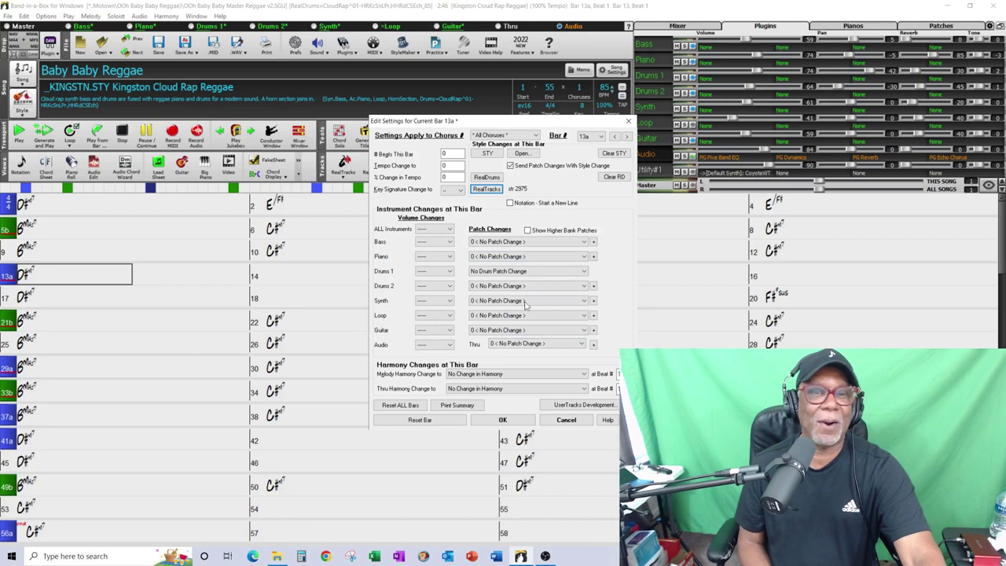
click(566, 420)
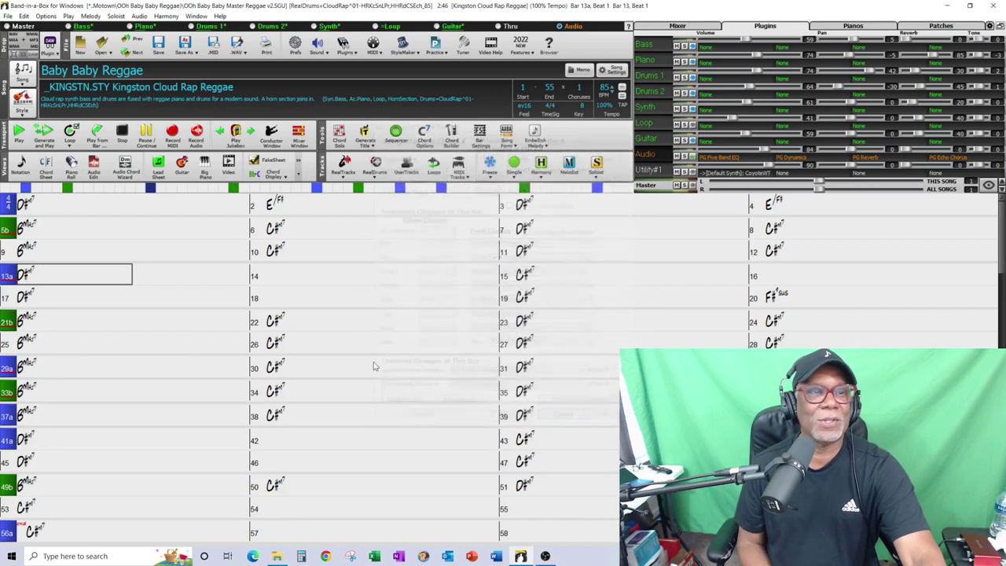
Step: Inspect the RealTracks change for the Strings track in the Bar Settings for bar 21 and cancel out
click(94, 323)
right_click(95, 323)
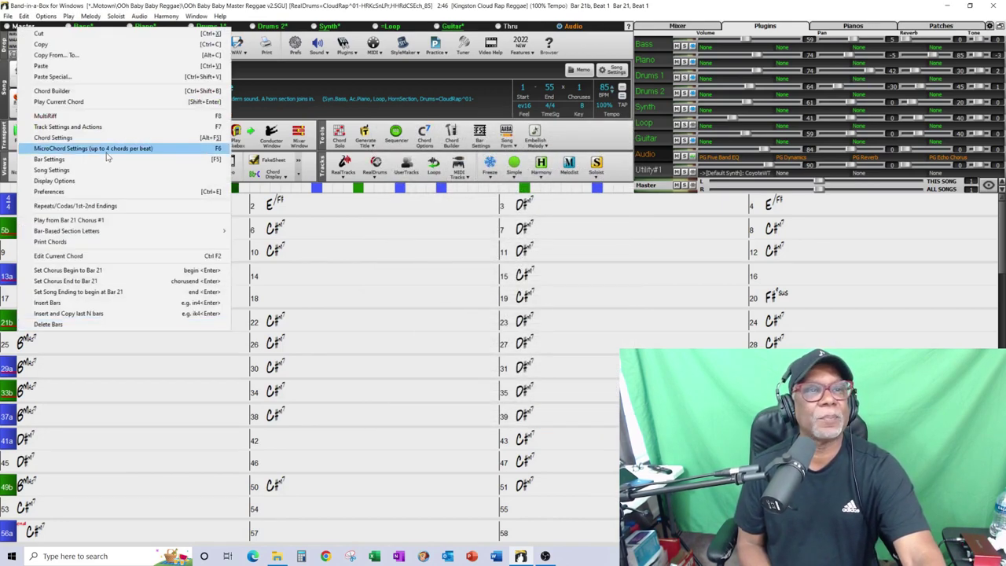
click(55, 159)
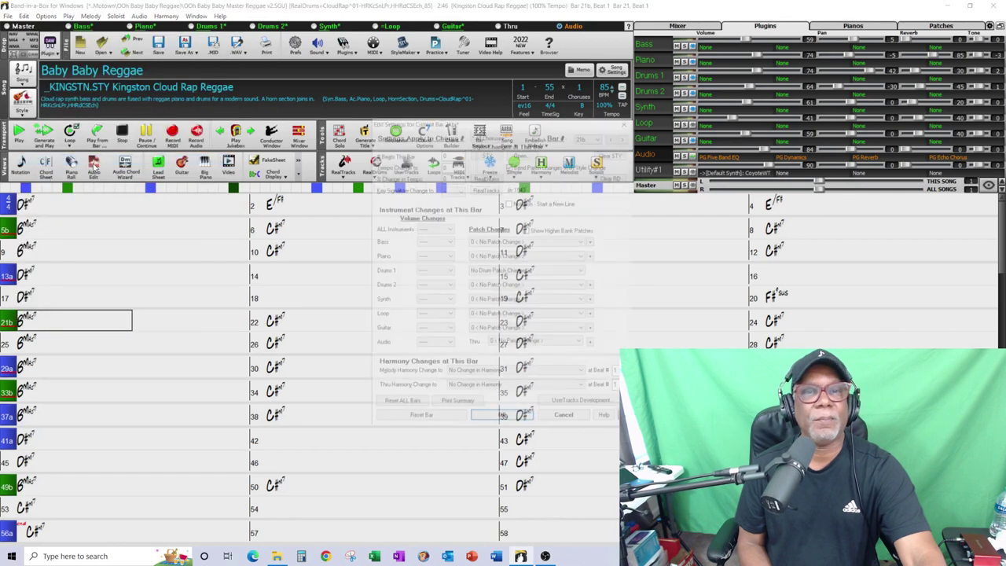
click(493, 190)
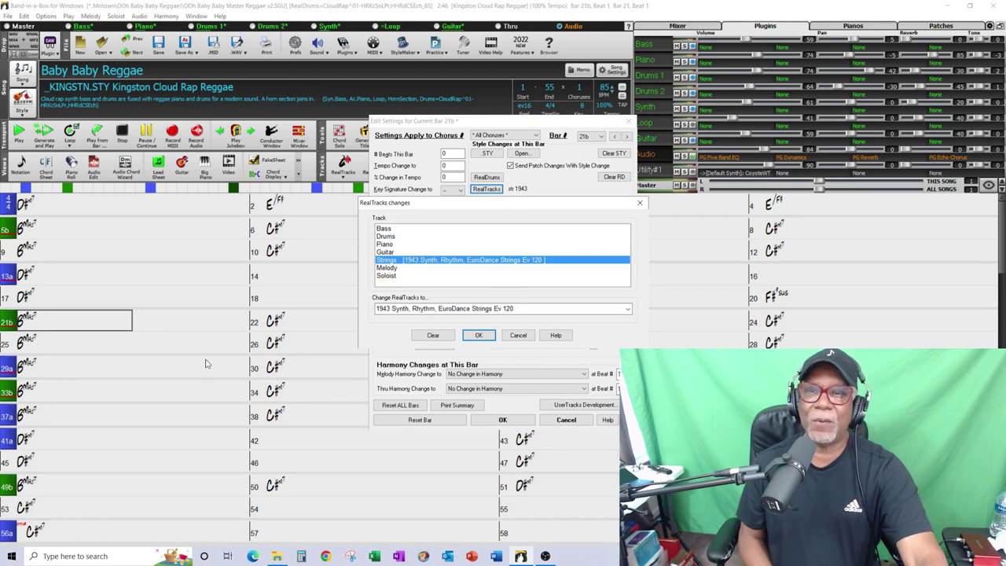
click(519, 336)
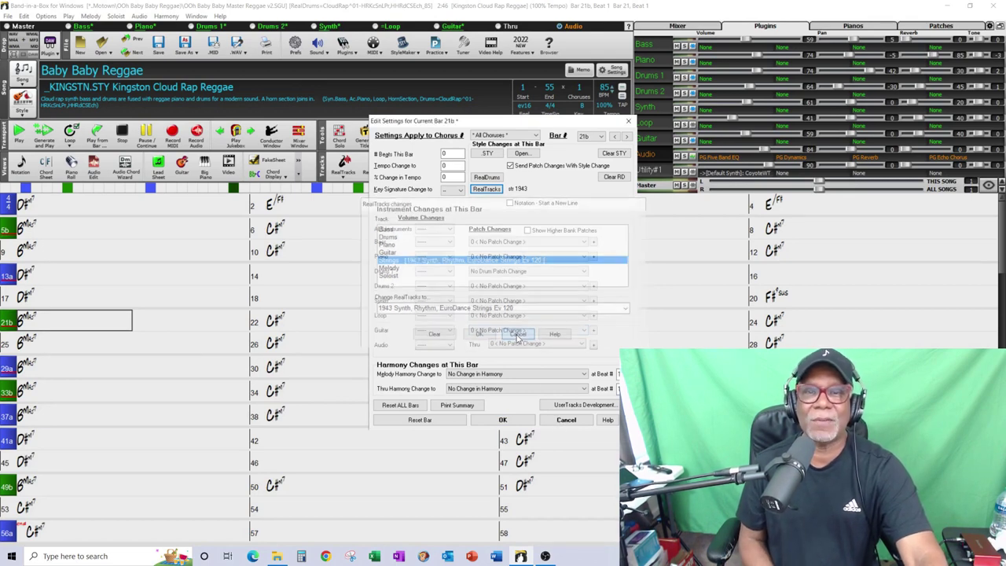
click(565, 422)
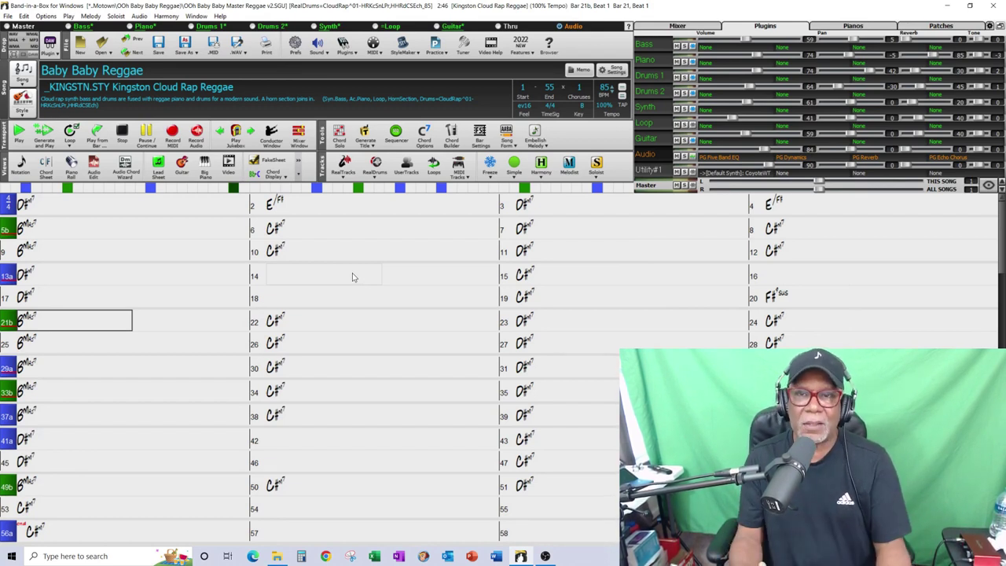
Step: Play the song from bar 5 on the chord sheet and stop playback around bar 13
click(61, 231)
click(60, 230)
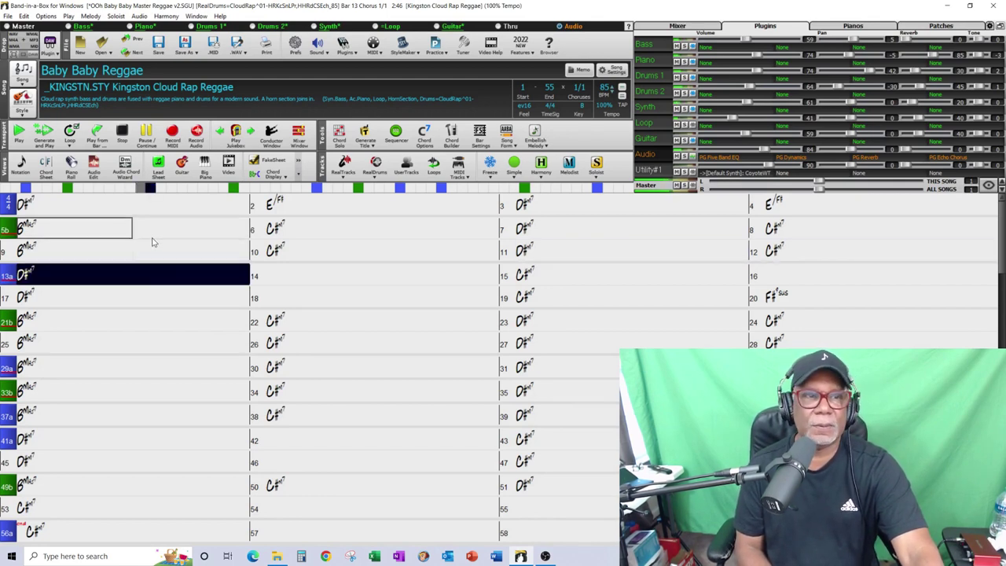
click(122, 134)
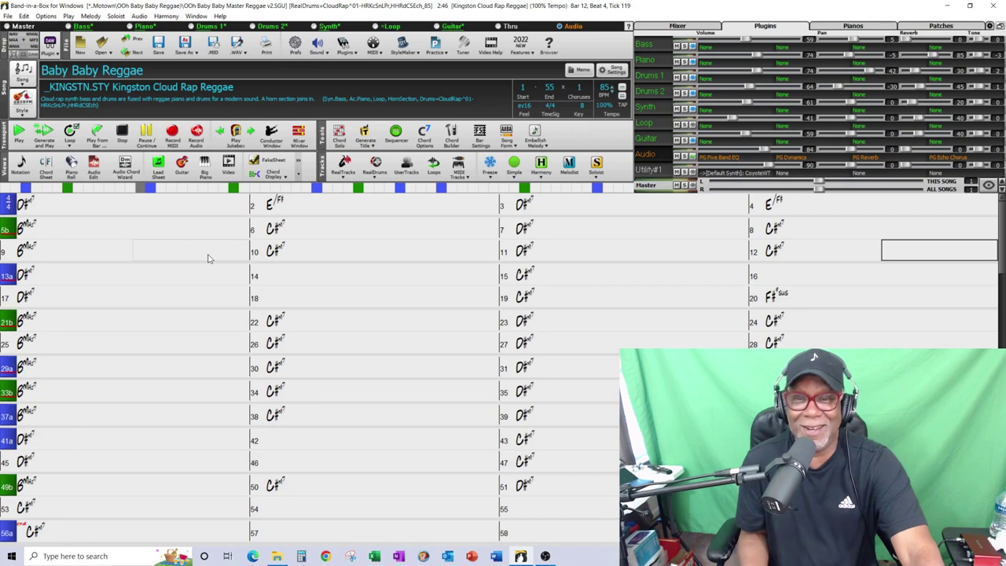
Step: Look over the special save and export formats available for the song, then return to the chord sheet without saving
click(7, 17)
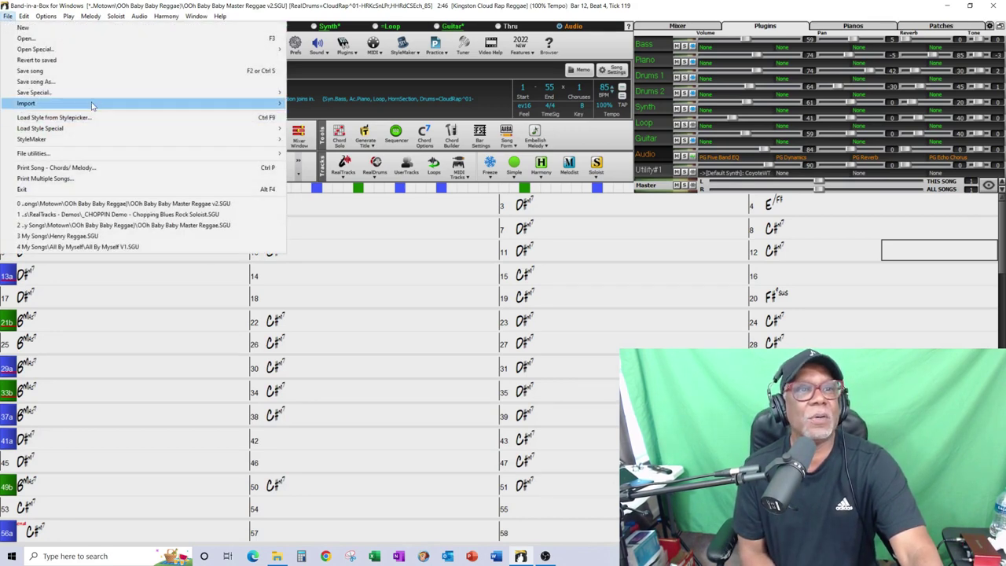
mouse_move(83, 101)
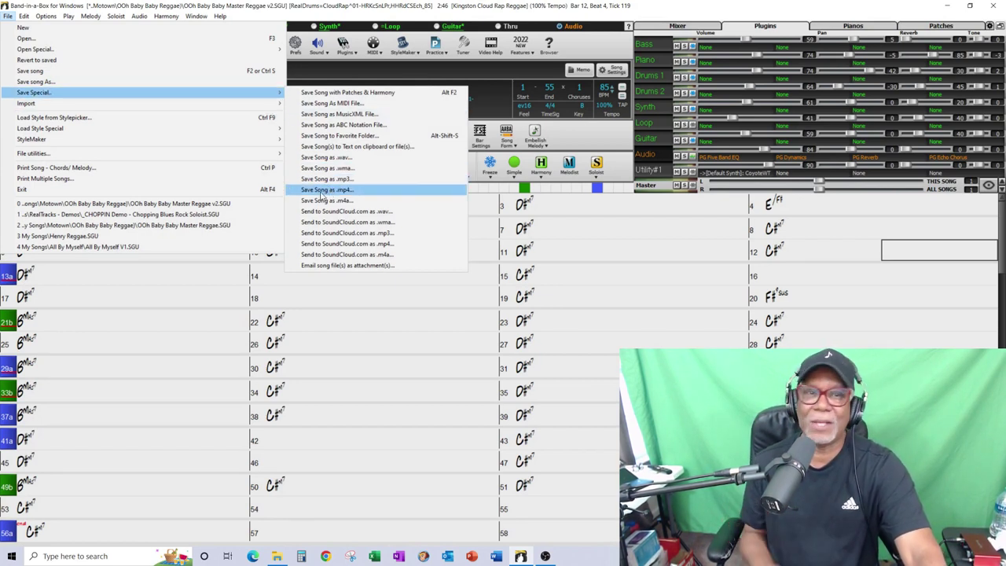
click(159, 344)
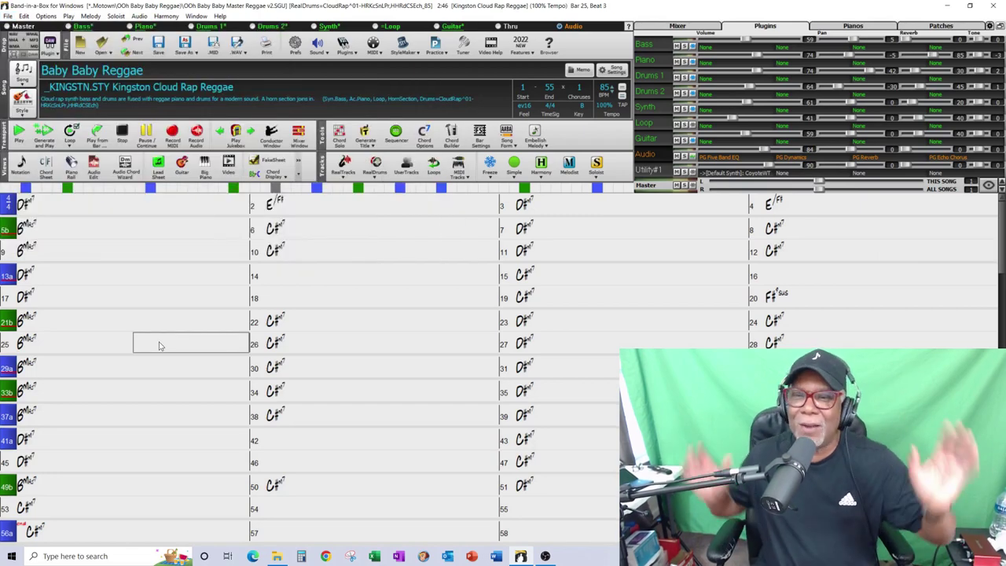